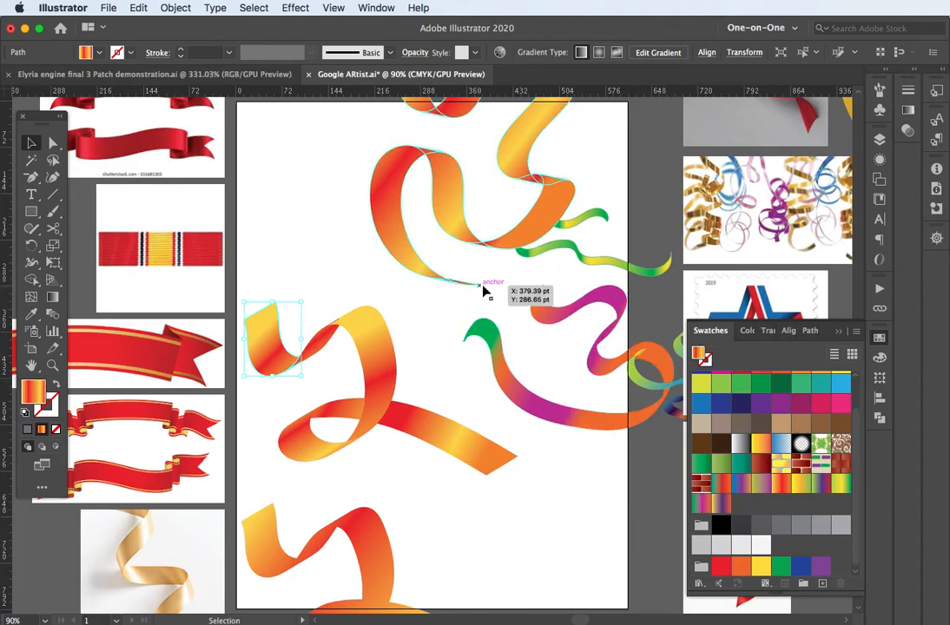
Step: Toggle the ribbon layer's visibility off and back on in the Layers panel
drag(617, 282, 351, 362)
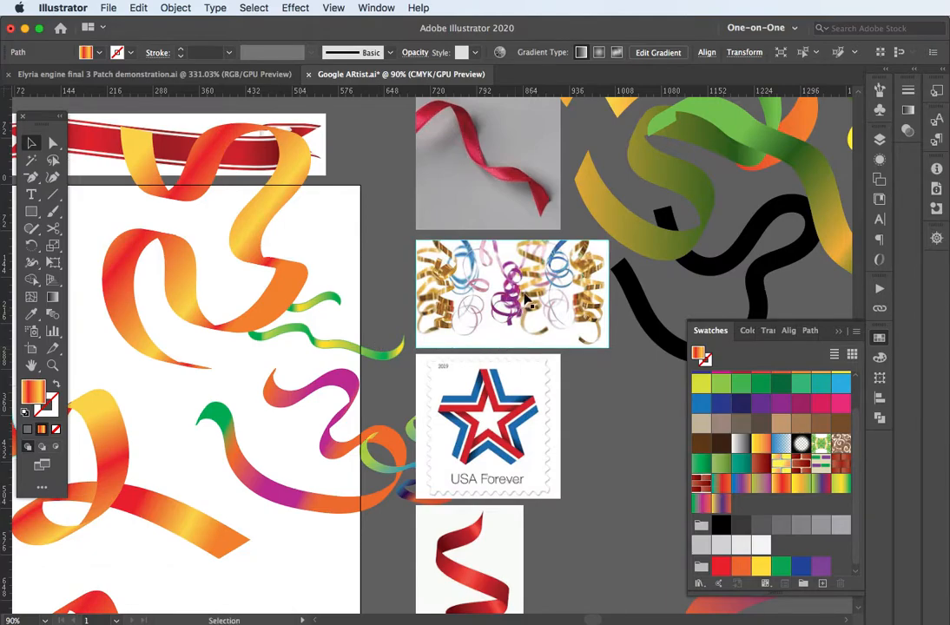
click(881, 140)
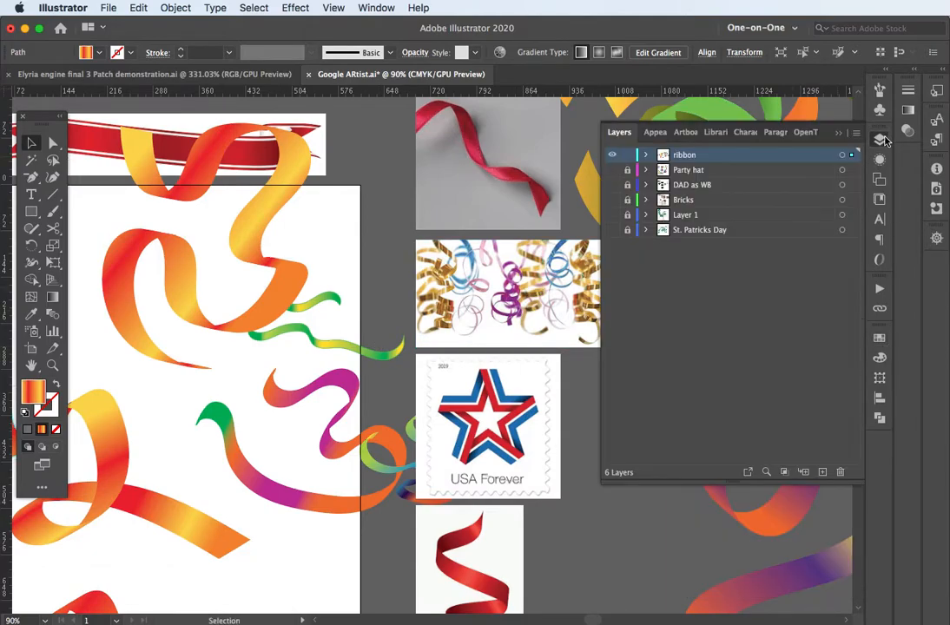
click(614, 157)
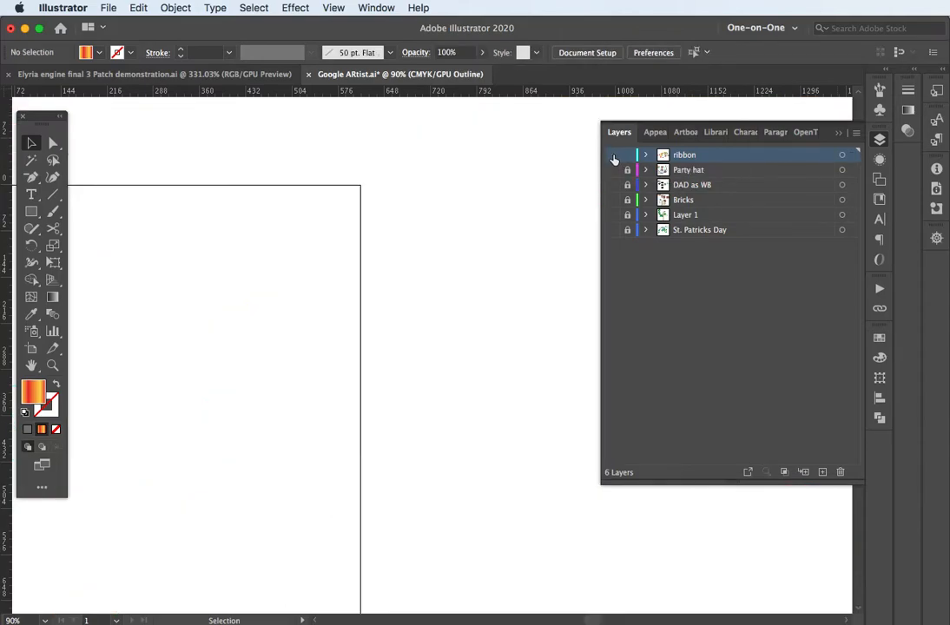
click(613, 157)
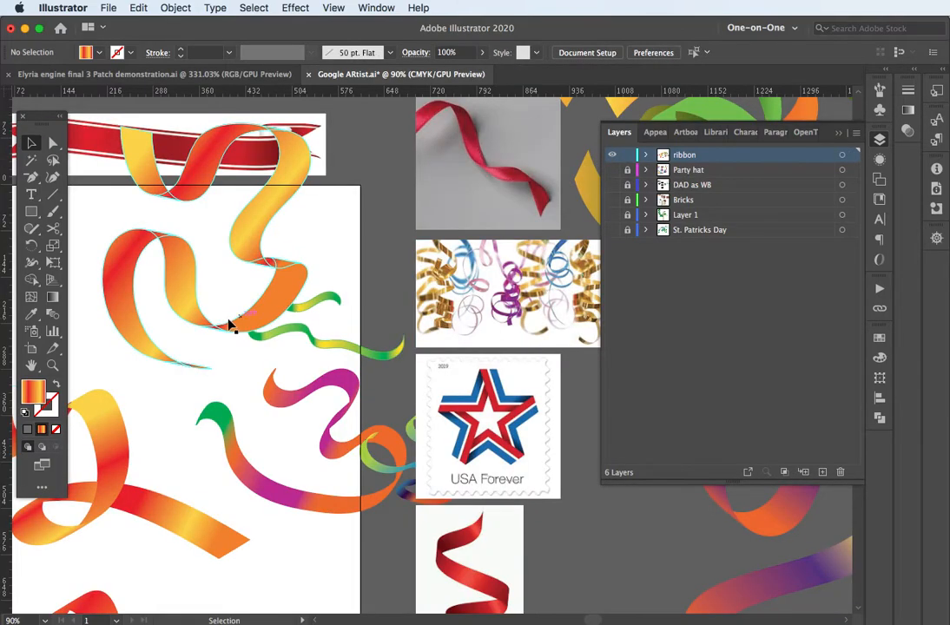
Step: Marquee-select all artwork on the artboard, remove it from view, and close Google ARtist.ai
drag(230, 325, 435, 305)
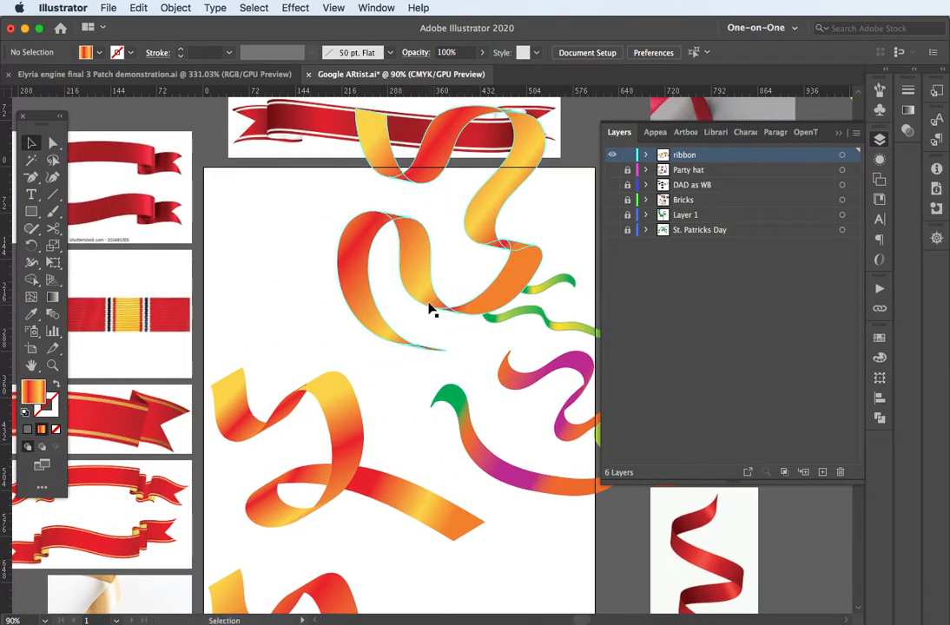
drag(237, 199, 598, 592)
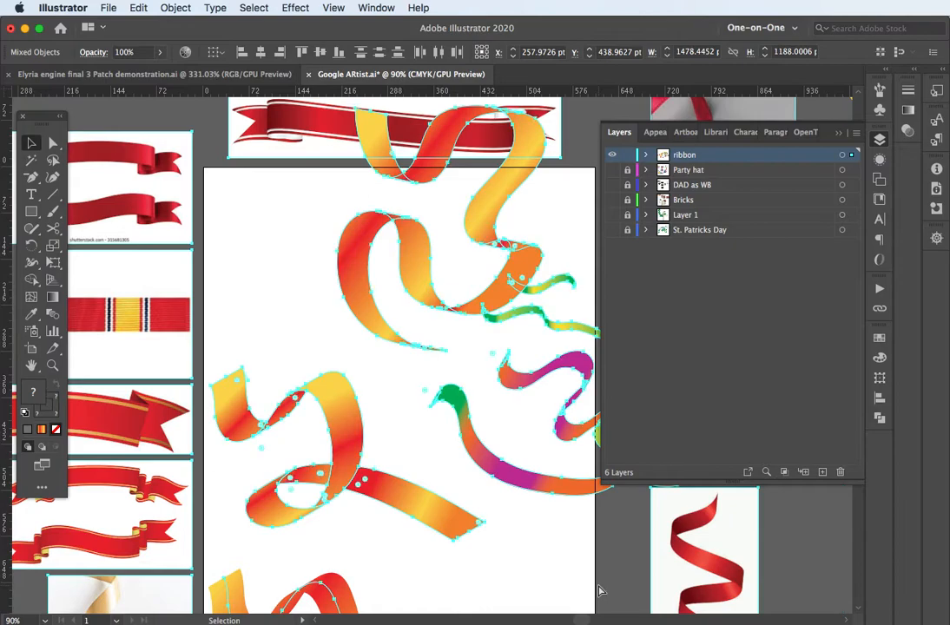
key(Delete)
key(super+w)
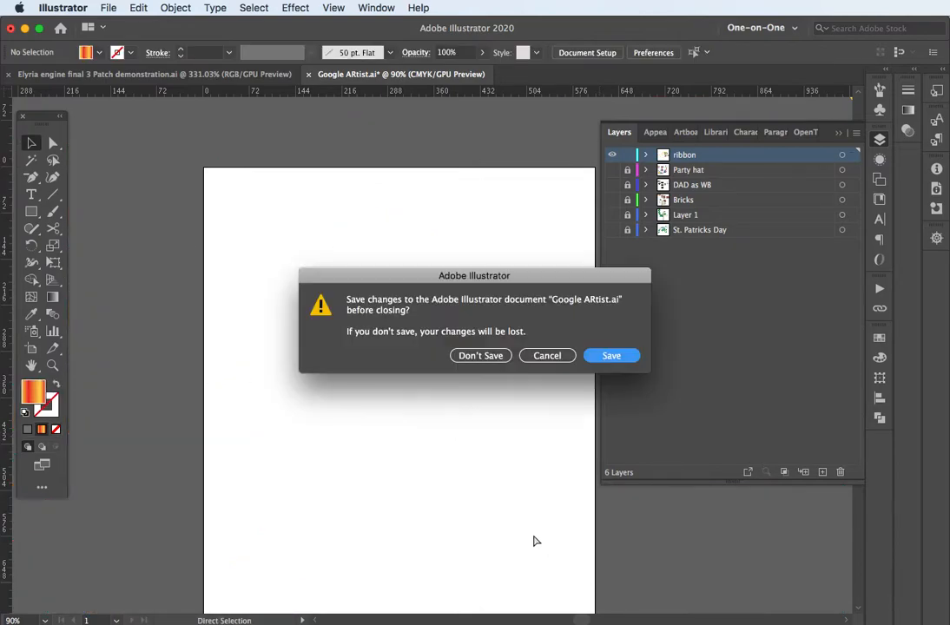
Step: Cancel closing the document and reveal all hidden artwork with Object > Show All
click(547, 355)
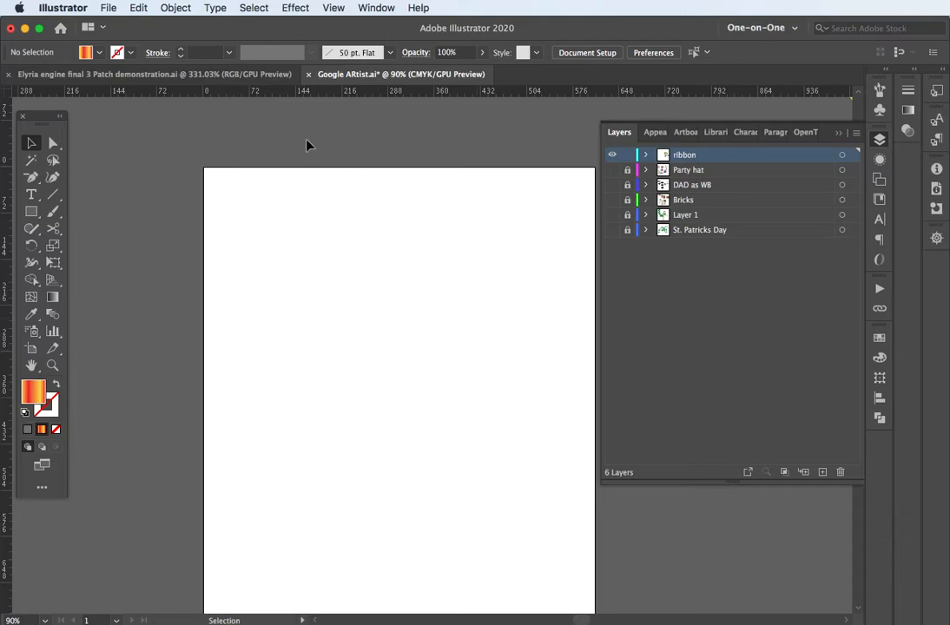
click(181, 10)
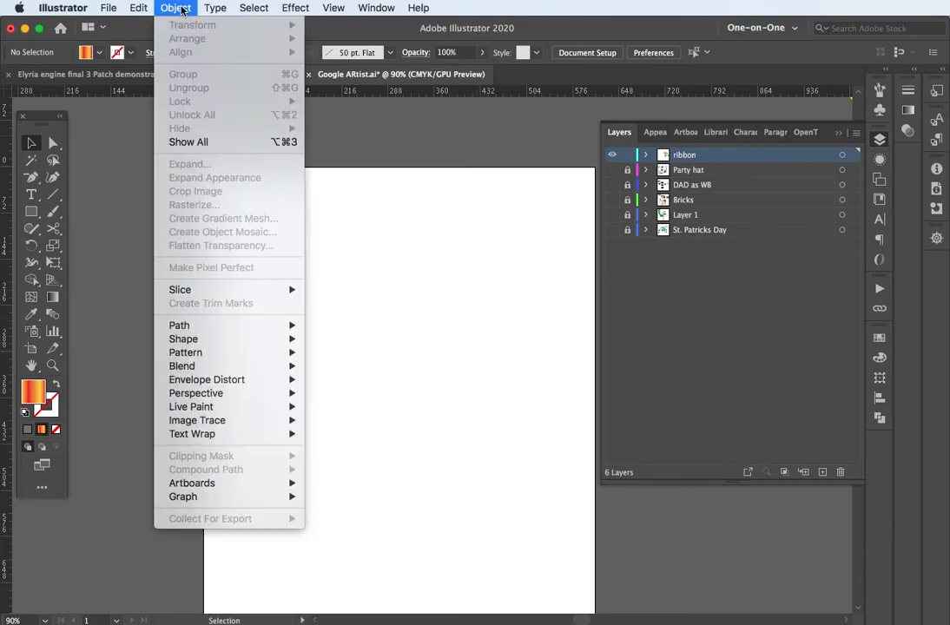
click(206, 143)
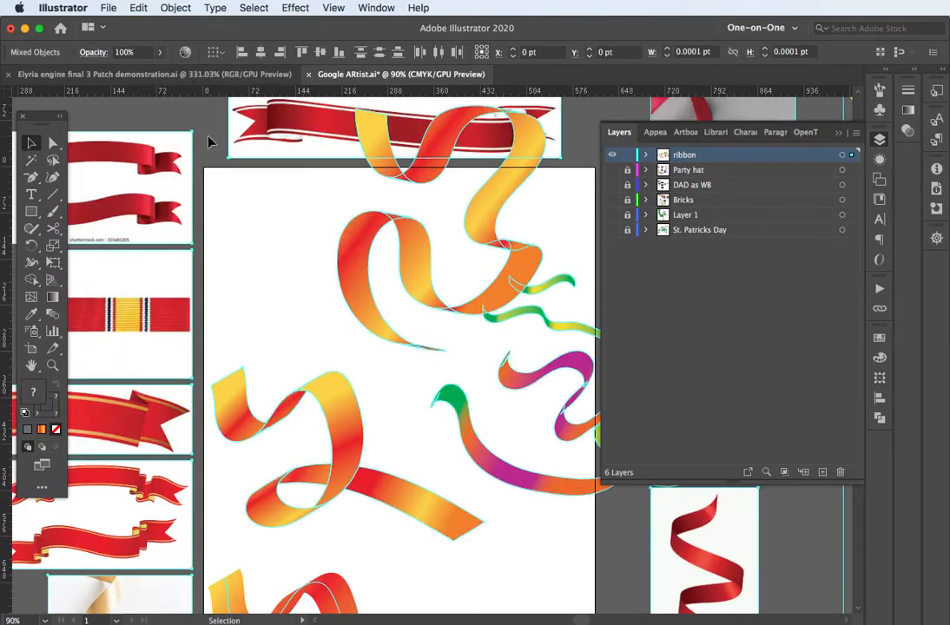
Step: Marquee-select the ribbons on the upper artboard and delete them
click(272, 229)
drag(303, 244, 549, 534)
key(super+3)
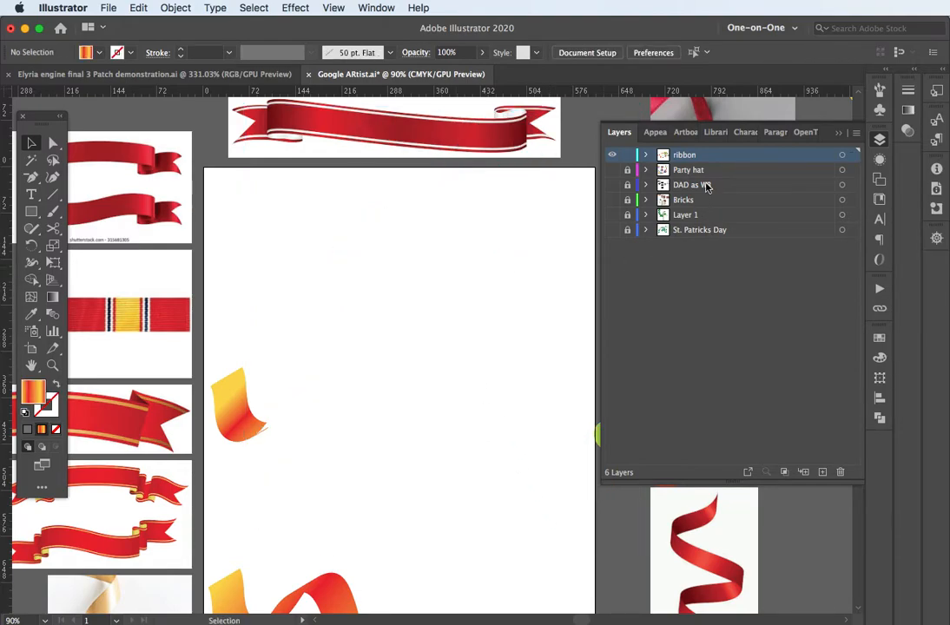
key(b)
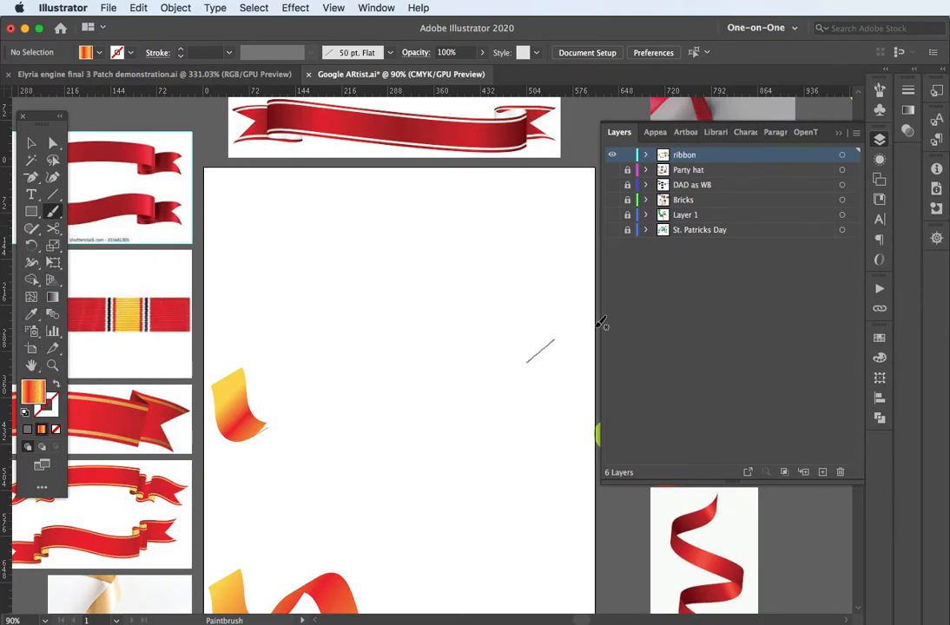
Step: Select the 50 pt. Flat calligraphic brush and review its options, keeping 0% roundness and Fixed size
click(880, 90)
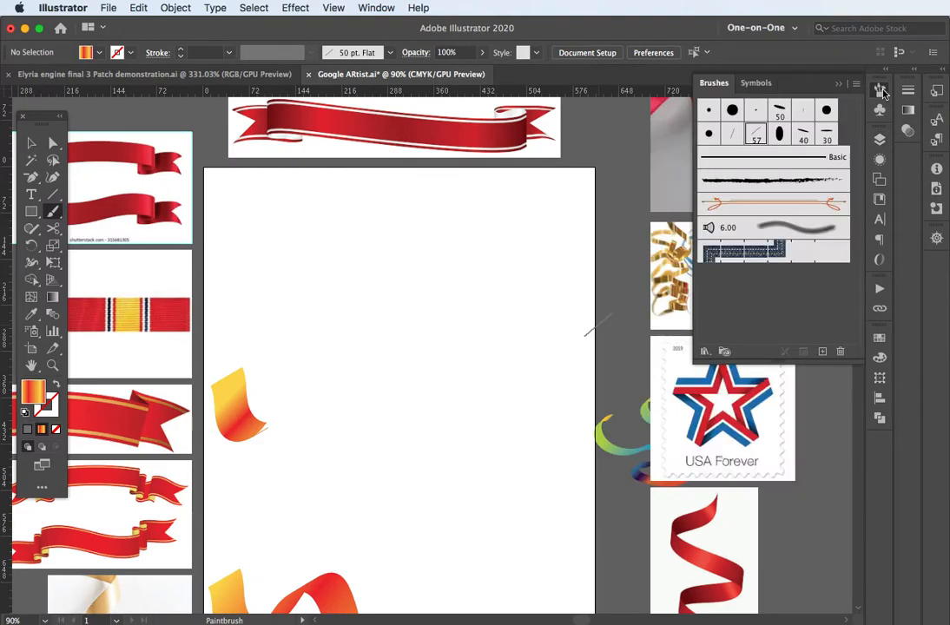
click(758, 135)
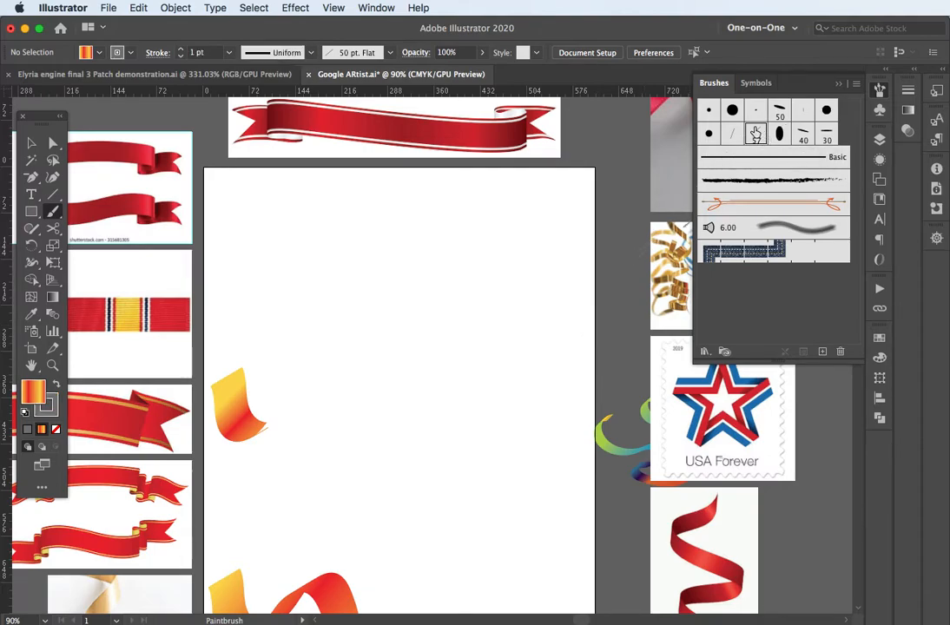
double_click(755, 135)
mouse_move(761, 190)
mouse_down()
mouse_move(476, 162)
mouse_move(390, 185)
mouse_up()
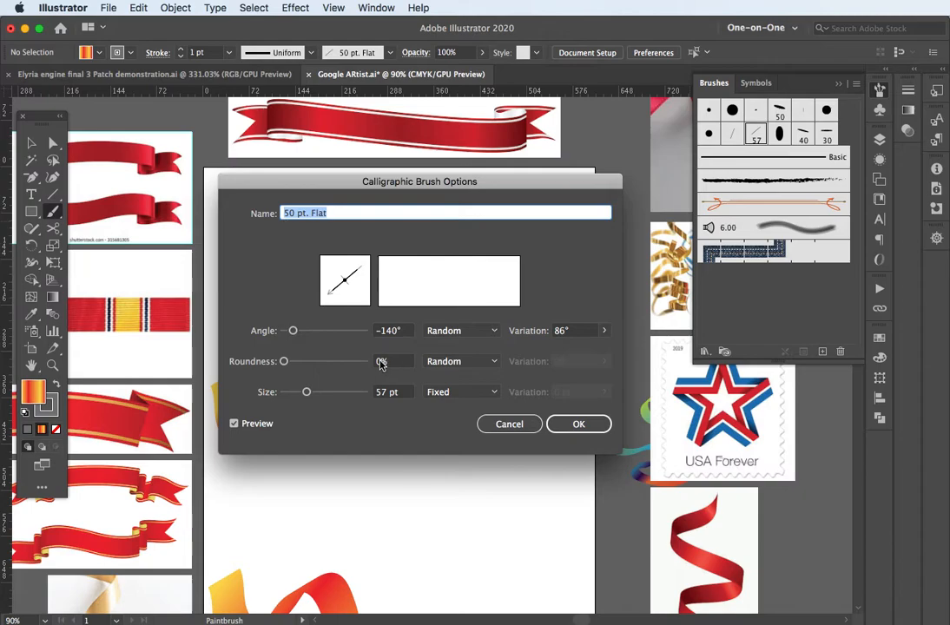
mouse_move(284, 362)
mouse_down()
mouse_move(350, 364)
mouse_move(280, 366)
mouse_up()
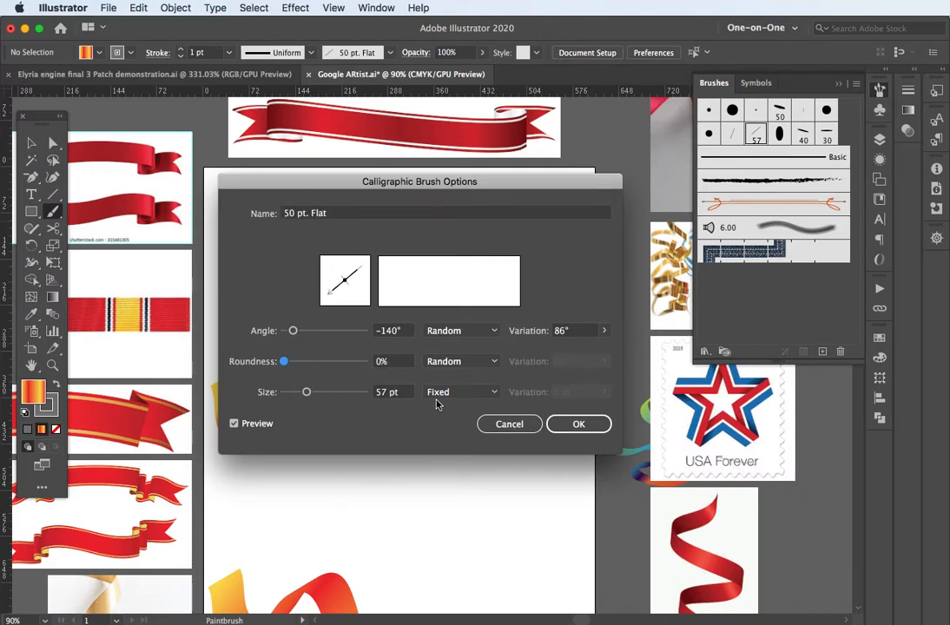
click(494, 394)
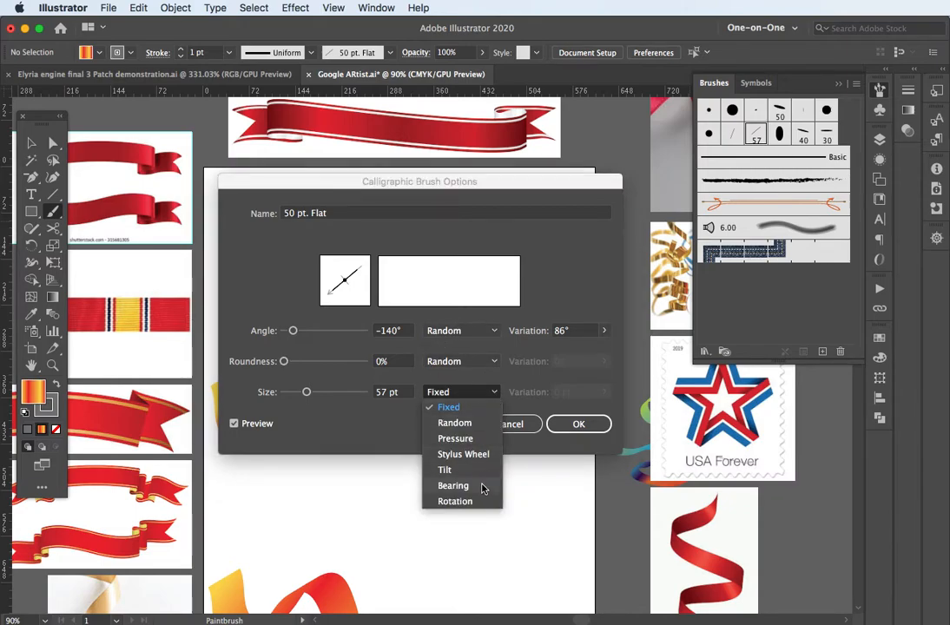
click(523, 425)
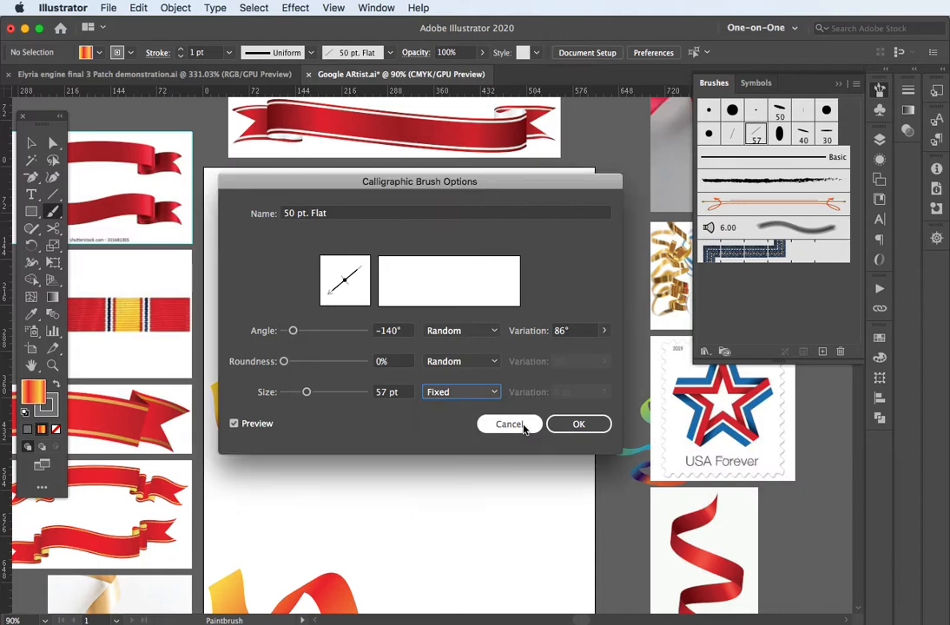
click(524, 425)
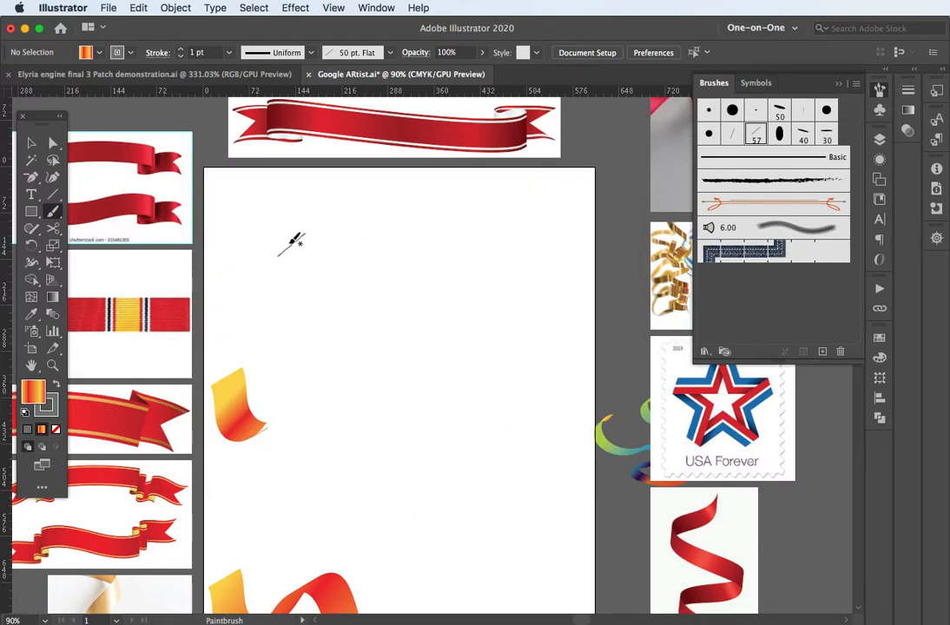
Step: Paint an m-shaped 50 pt. Flat ribbon with the gradient on its stroke and no fill
mouse_move(248, 297)
mouse_down()
mouse_move(272, 249)
mouse_move(316, 227)
mouse_move(347, 236)
mouse_move(343, 282)
mouse_move(313, 339)
mouse_move(313, 378)
mouse_move(352, 375)
mouse_move(428, 271)
mouse_move(487, 283)
mouse_move(501, 377)
mouse_move(458, 445)
mouse_move(453, 497)
mouse_move(500, 513)
mouse_up()
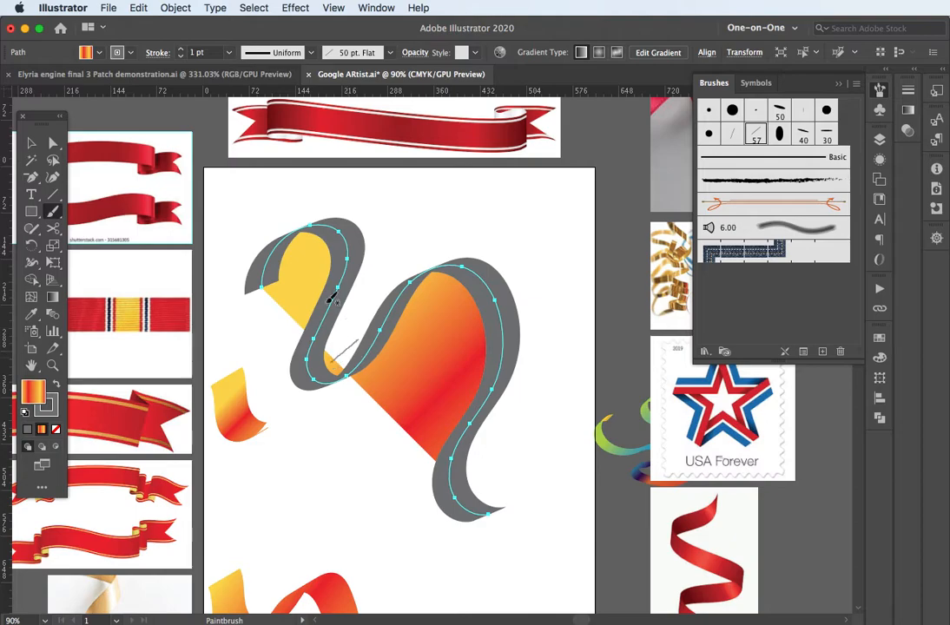
key(Delete)
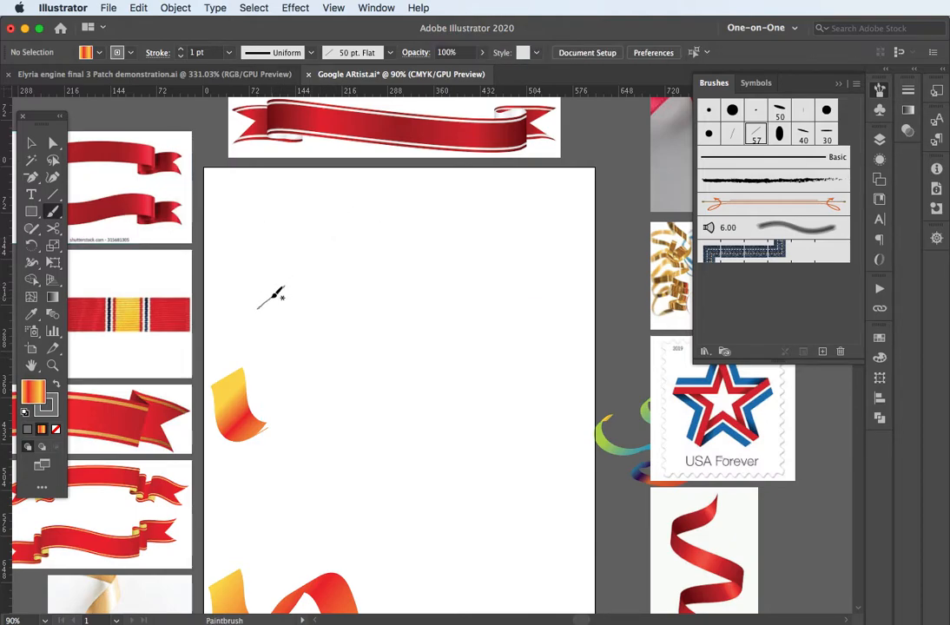
key(shift+x)
mouse_move(256, 304)
mouse_down()
mouse_move(295, 220)
mouse_move(334, 205)
mouse_move(359, 228)
mouse_move(343, 291)
mouse_move(301, 352)
mouse_move(309, 395)
mouse_move(353, 391)
mouse_move(420, 266)
mouse_move(451, 234)
mouse_move(481, 238)
mouse_move(484, 259)
mouse_move(457, 356)
mouse_move(482, 370)
mouse_move(532, 348)
mouse_move(553, 304)
mouse_up()
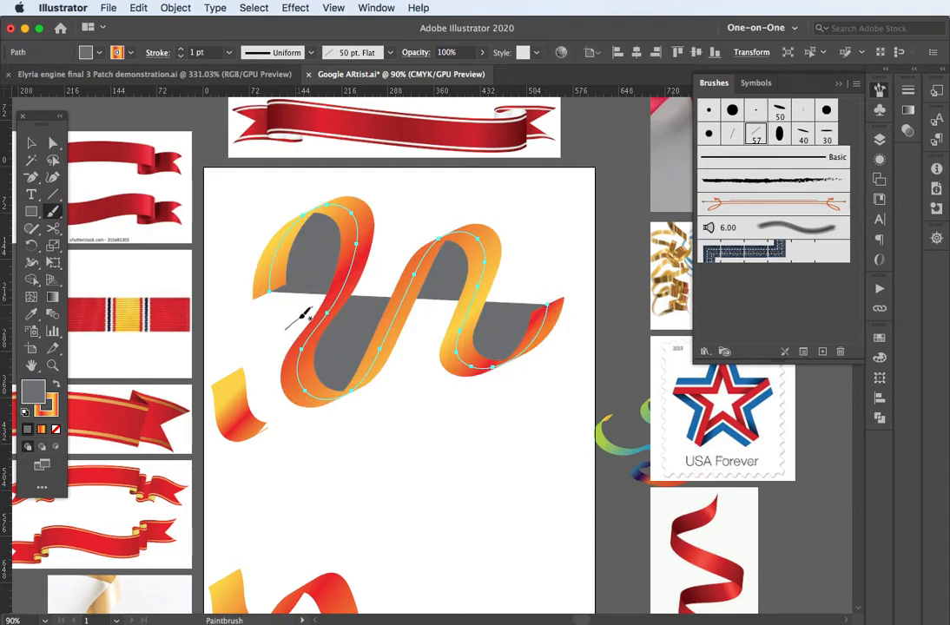
click(55, 431)
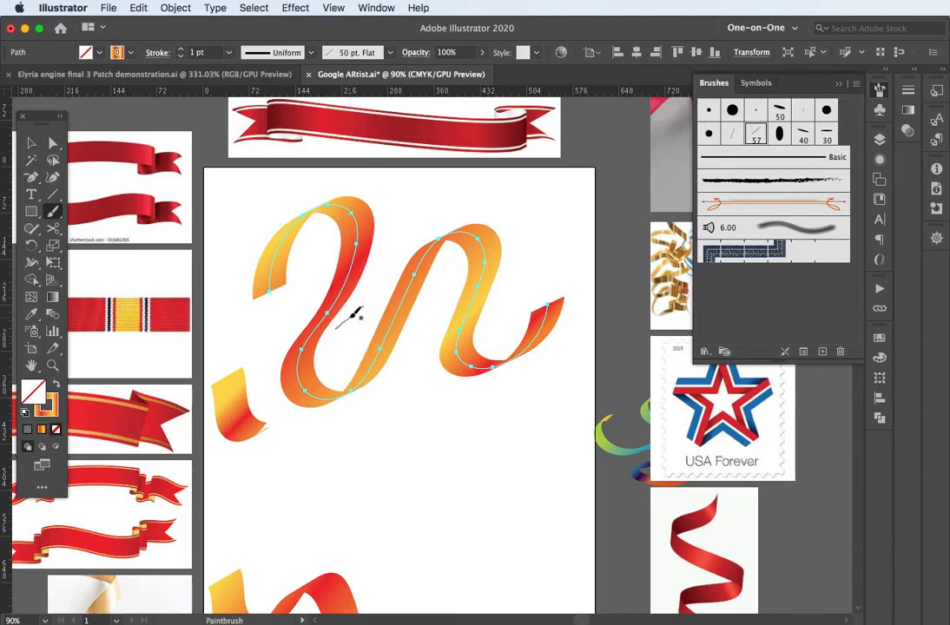
Step: Delete the small leftover ribbon piece and select the m-shaped ribbon
key(v)
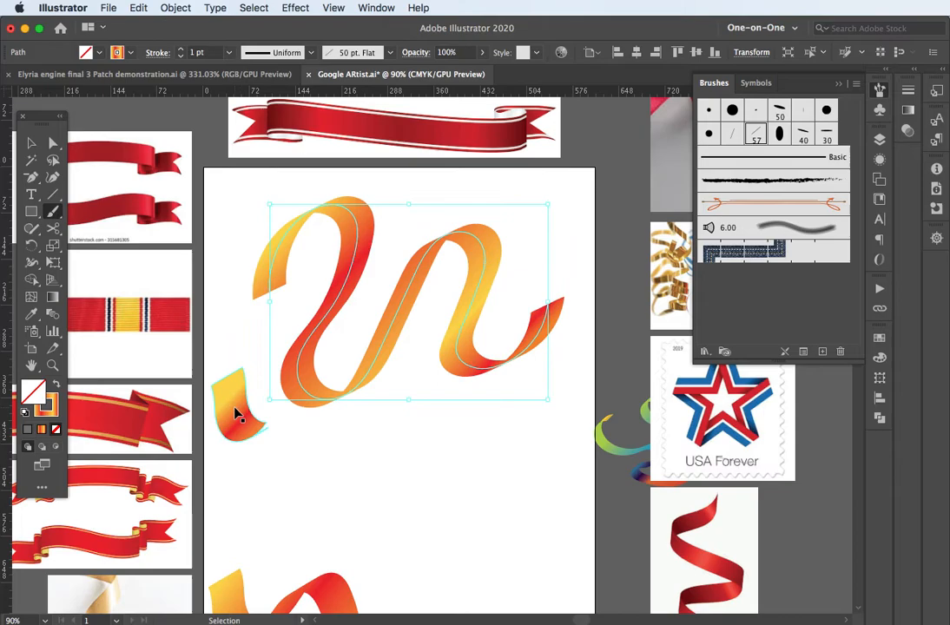
click(236, 415)
key(Delete)
key(b)
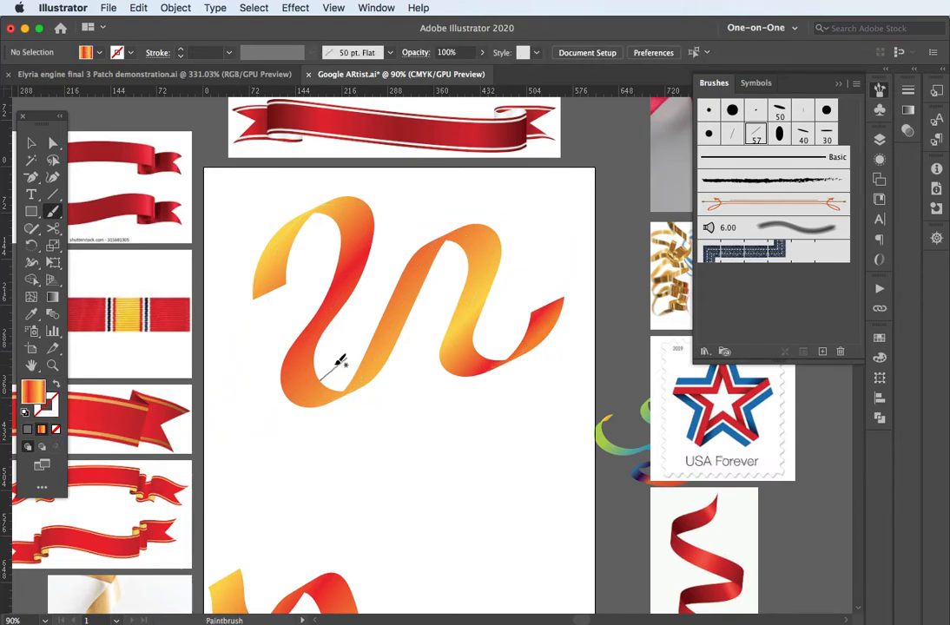
key(v)
click(322, 390)
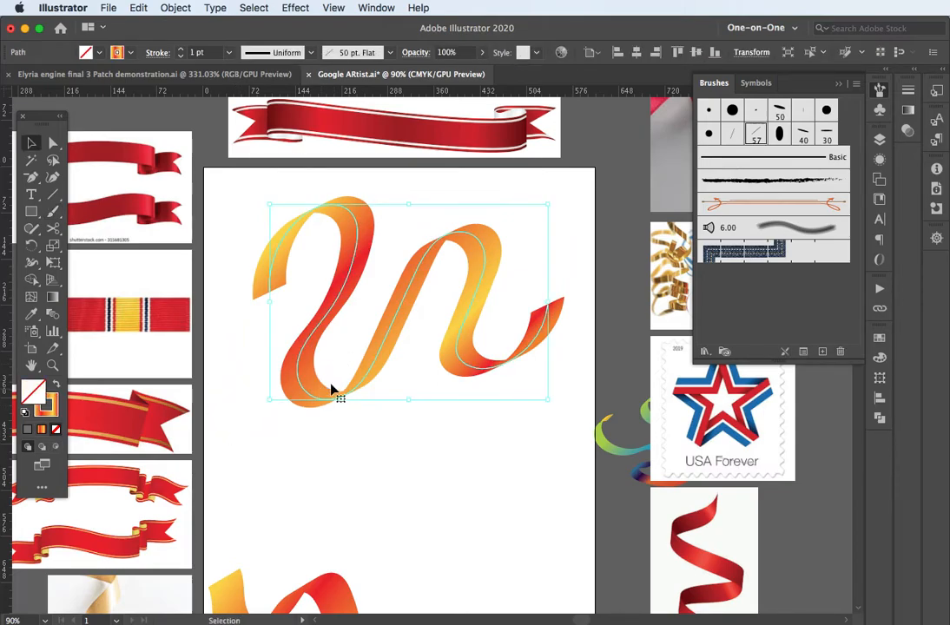
Step: Zoom to 150% and apply the teal-red-orange gradient swatch to the ribbon stroke
scroll(371, 345, up, 3)
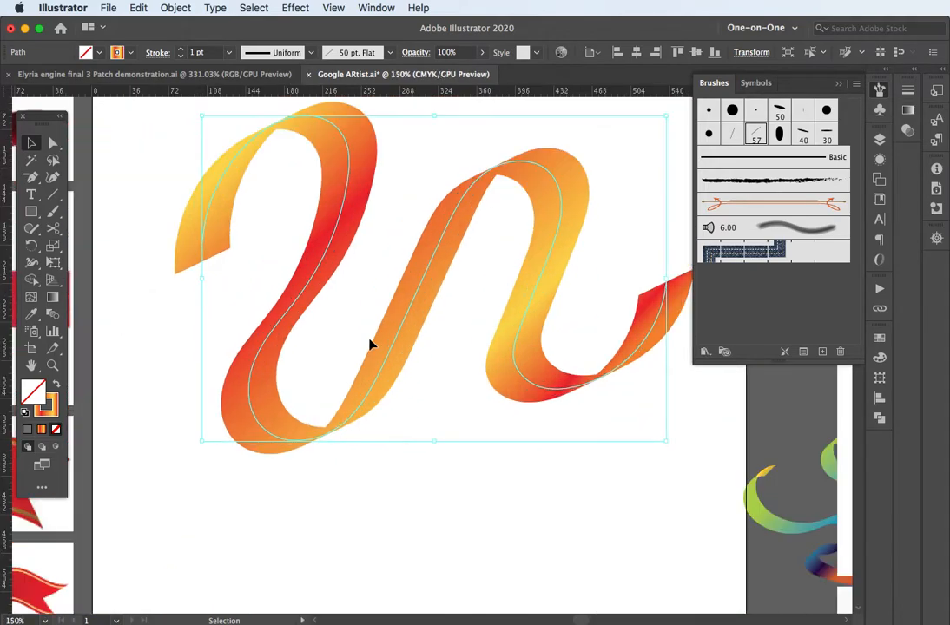
drag(397, 277, 380, 374)
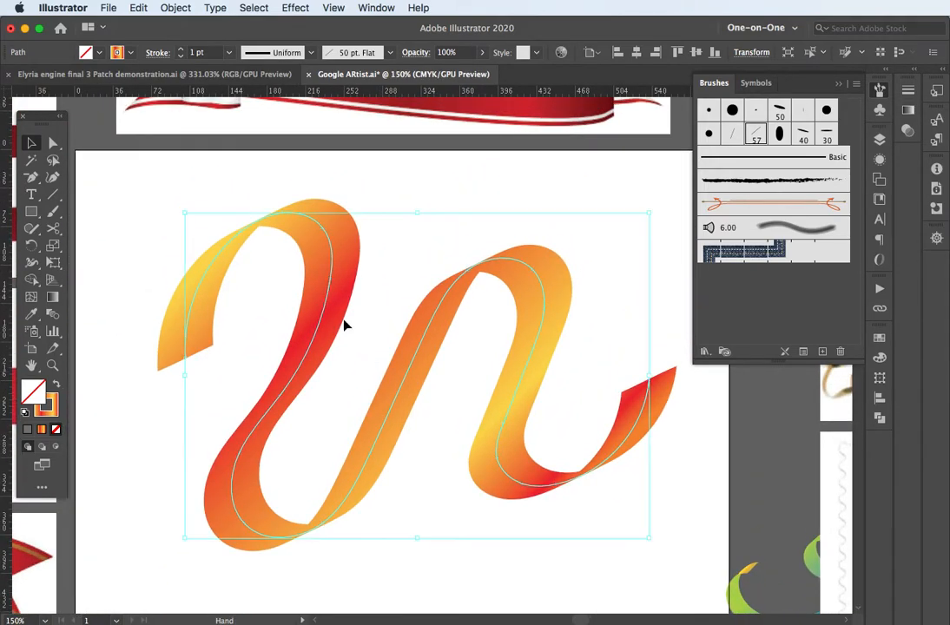
click(880, 341)
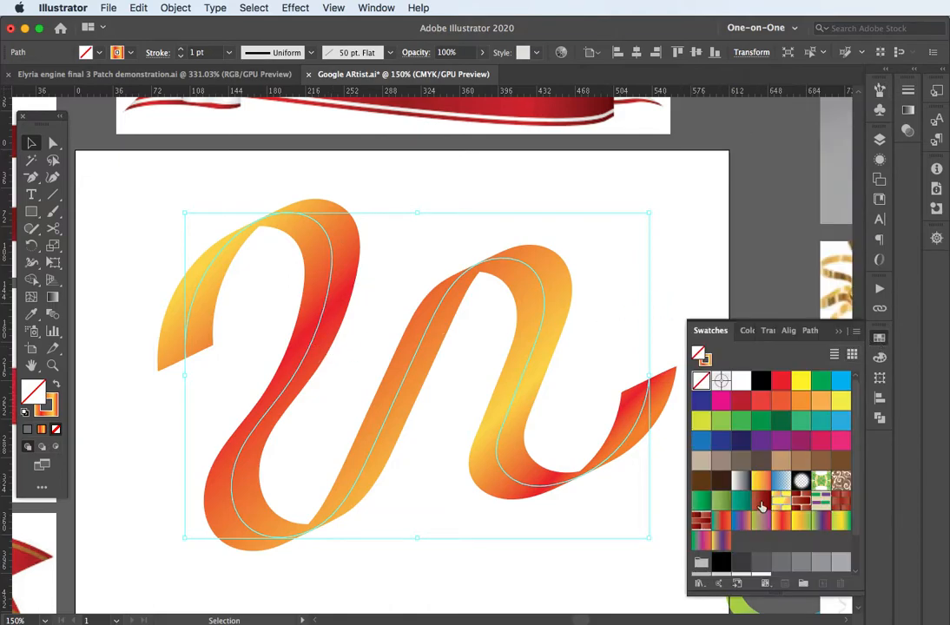
click(759, 521)
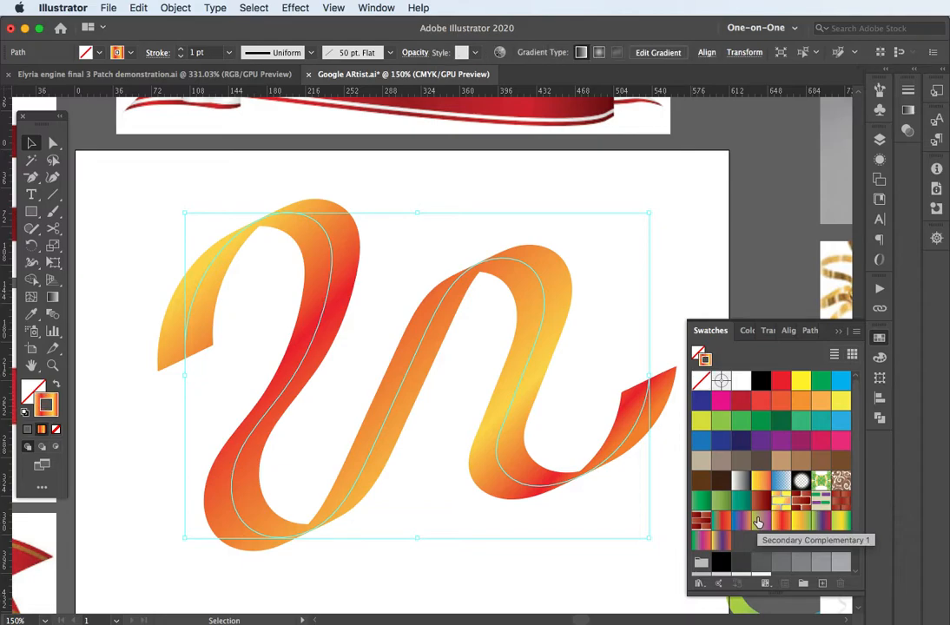
click(742, 522)
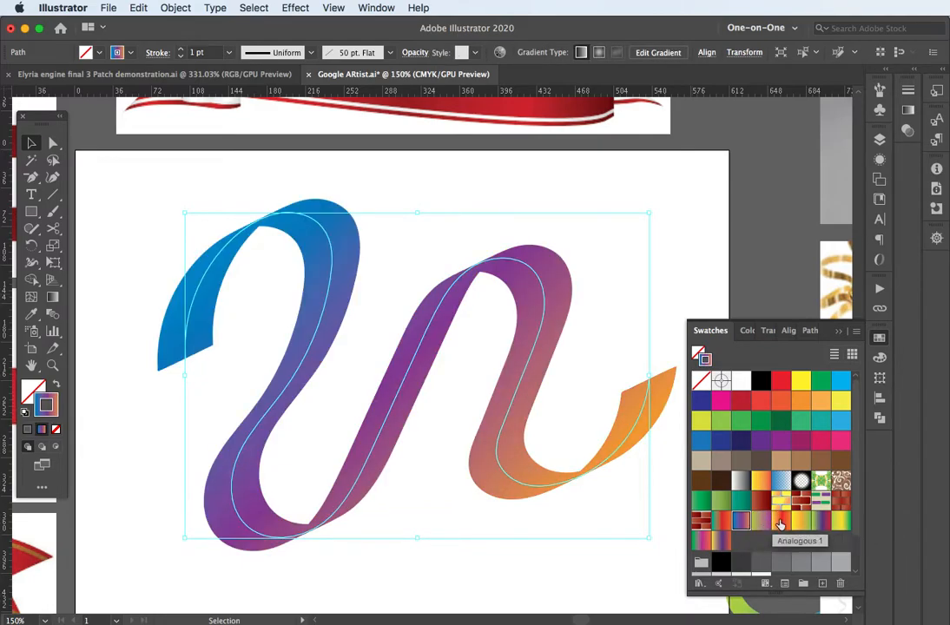
click(725, 521)
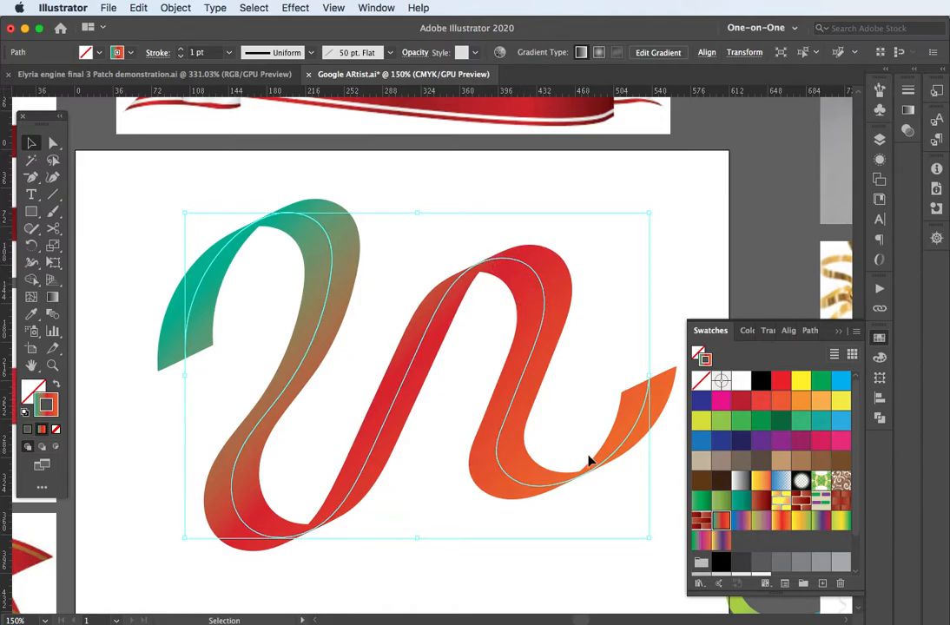
Step: Tear off the Scissors tool flyout into a floating panel and move it aside
click(53, 228)
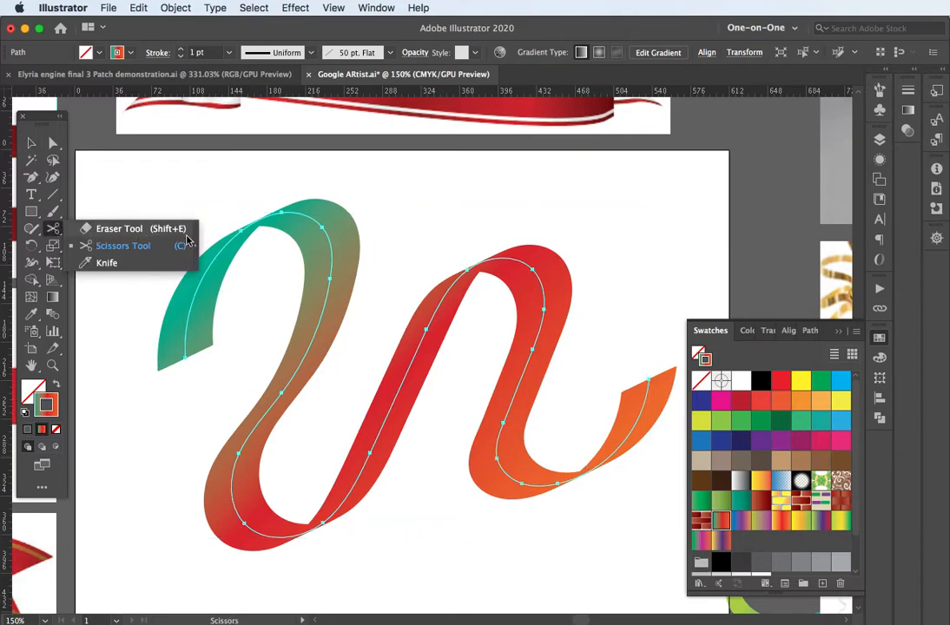
click(195, 248)
mouse_move(101, 243)
mouse_down()
mouse_move(117, 200)
mouse_move(145, 187)
mouse_up()
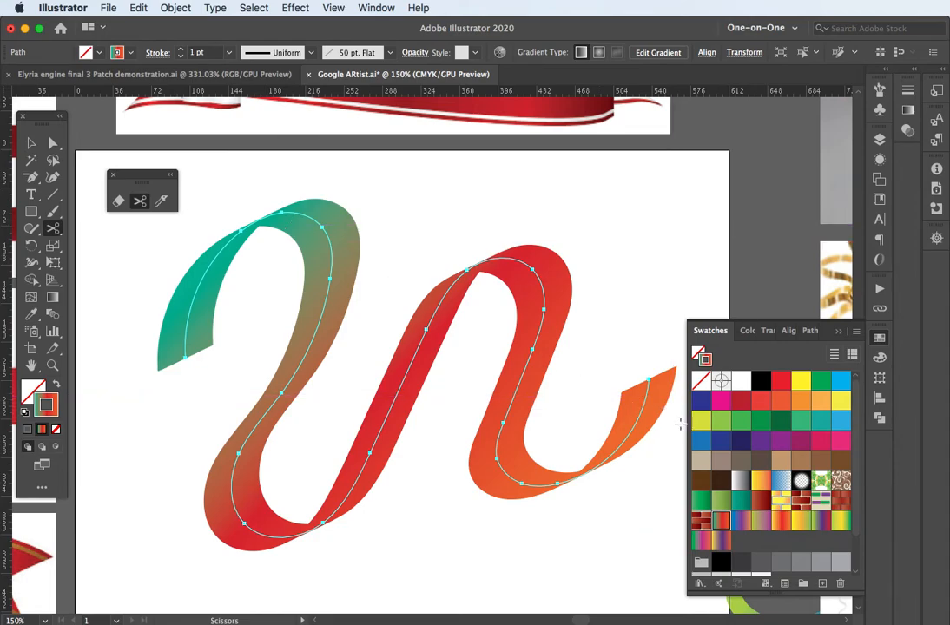
Step: Zoom in and cut the ribbon with the Scissors near the end of its last curve
key(plus)
scroll(618, 474, up, 2)
key(c)
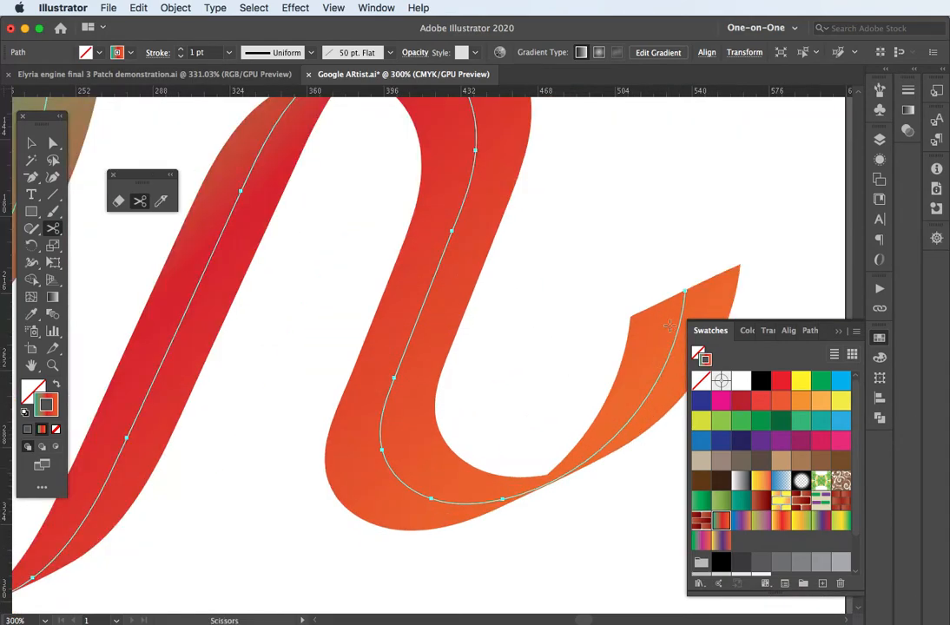
click(527, 493)
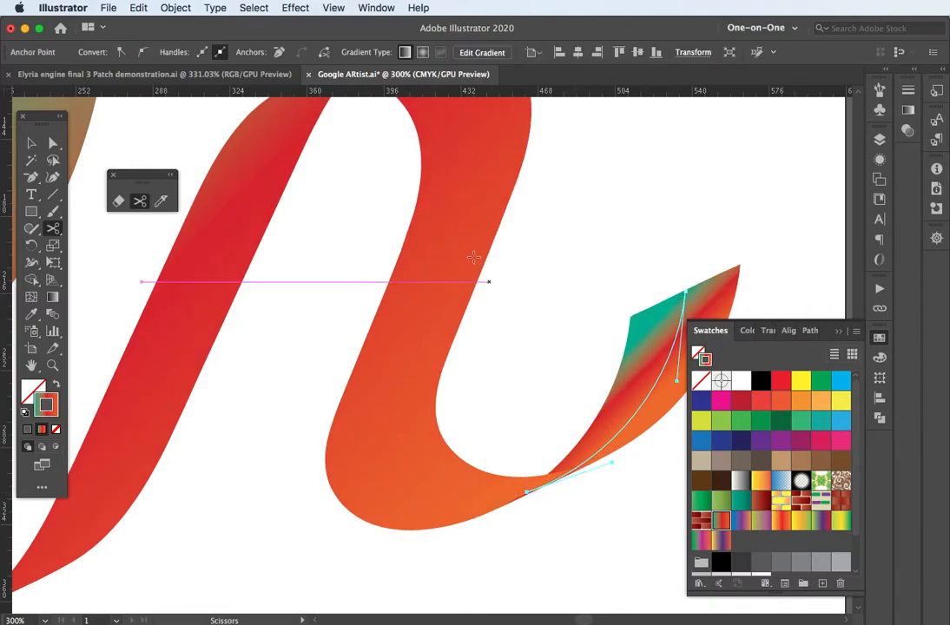
drag(424, 226, 553, 298)
key(ctrl)
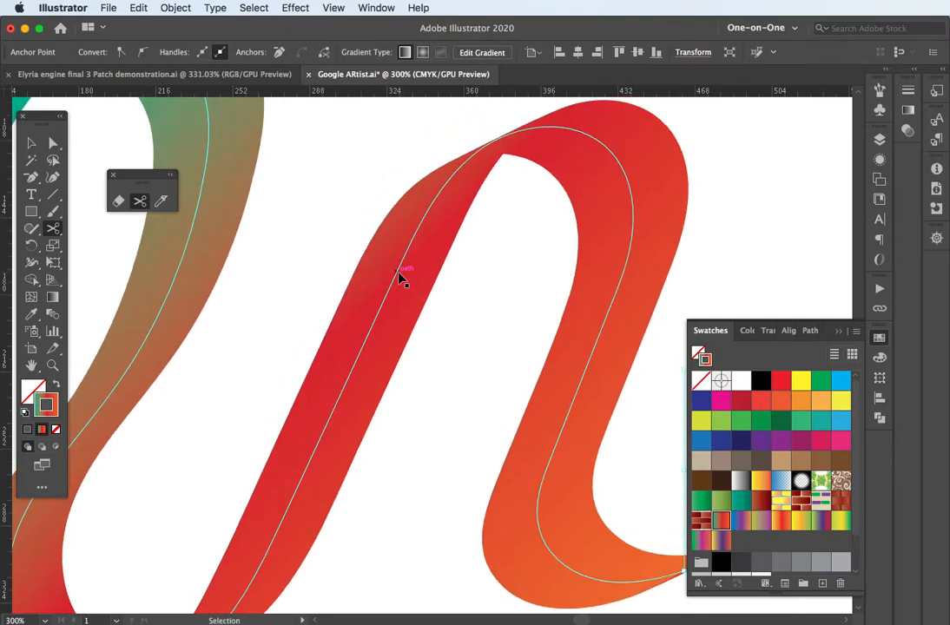
Step: Cut the ribbon at the top of the right arch and the bottom of the U-curve
ctrl+click(401, 276)
drag(573, 400, 474, 391)
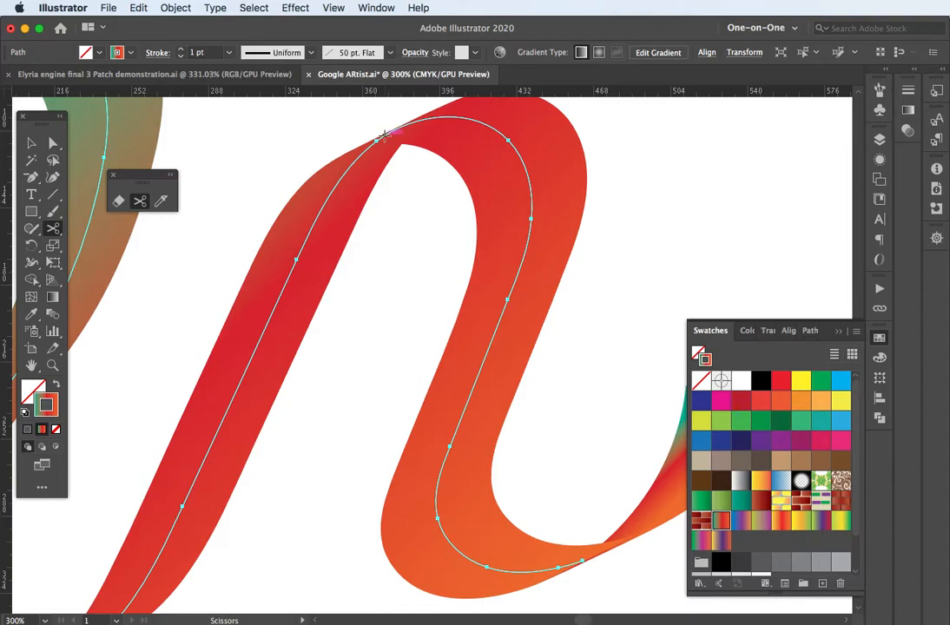
click(385, 136)
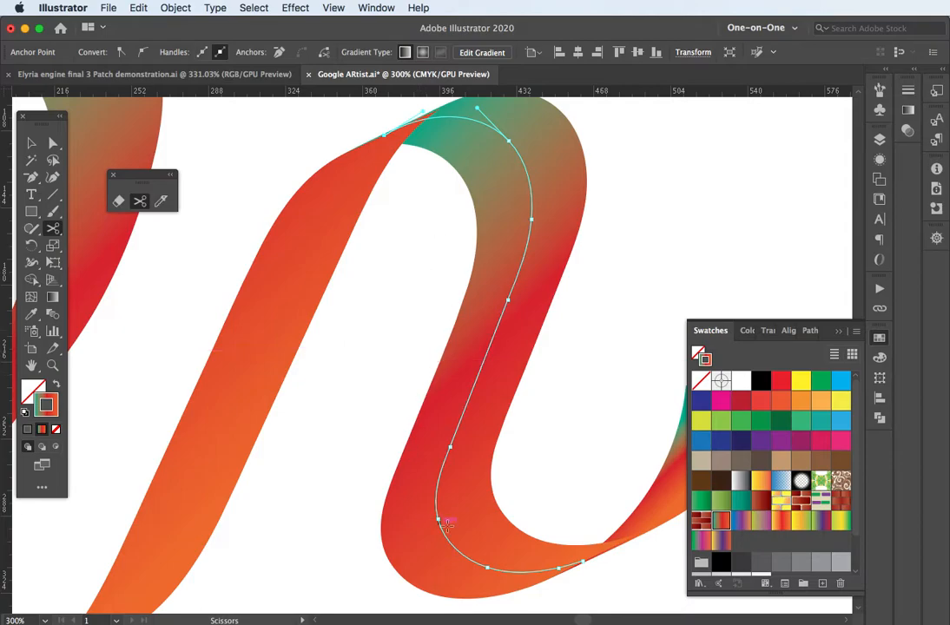
drag(263, 434, 503, 326)
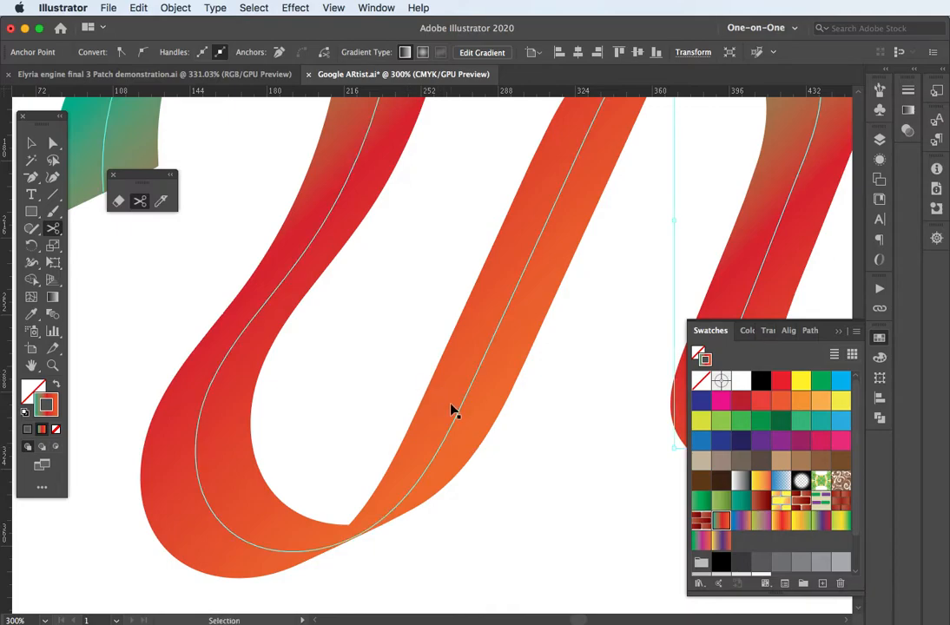
super+click(457, 423)
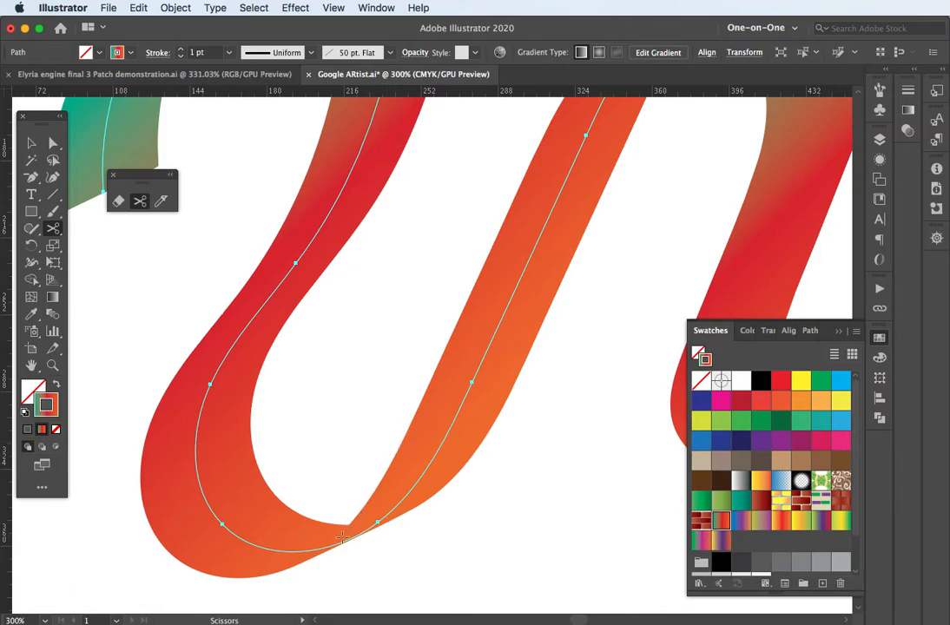
click(331, 546)
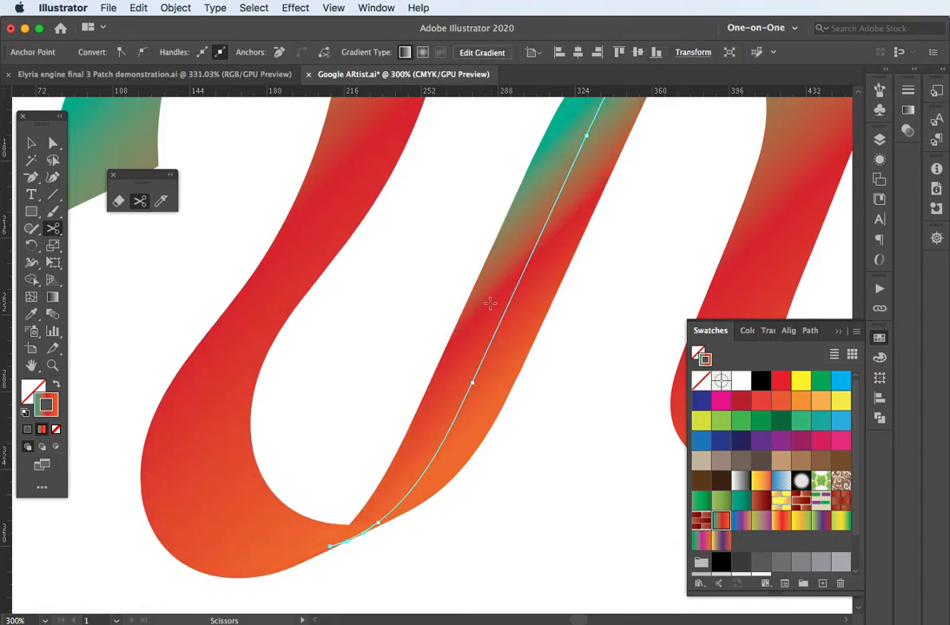
Step: Cut the ribbon at the top of the left arch
drag(378, 307, 479, 486)
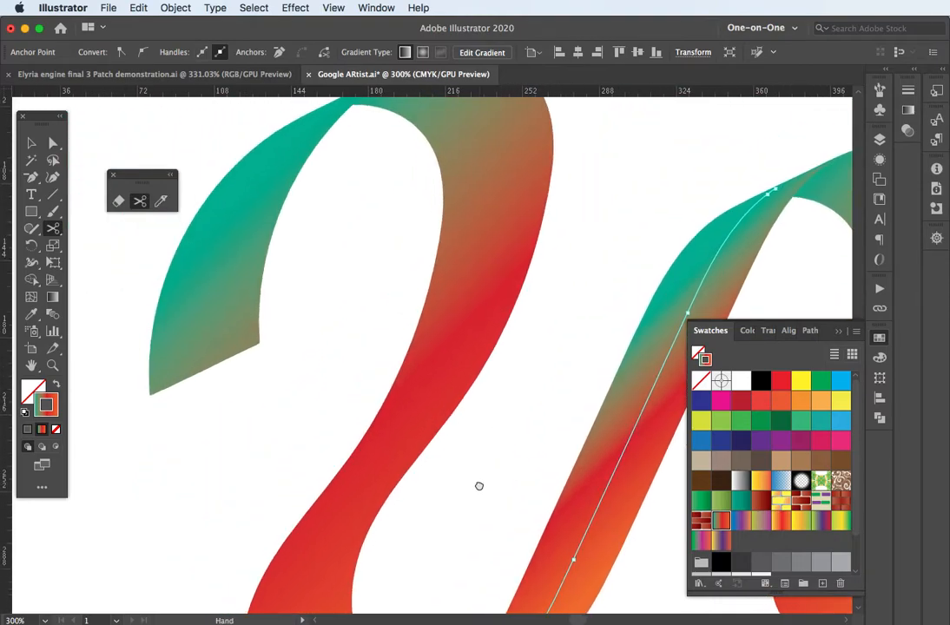
key(v)
super+click(467, 329)
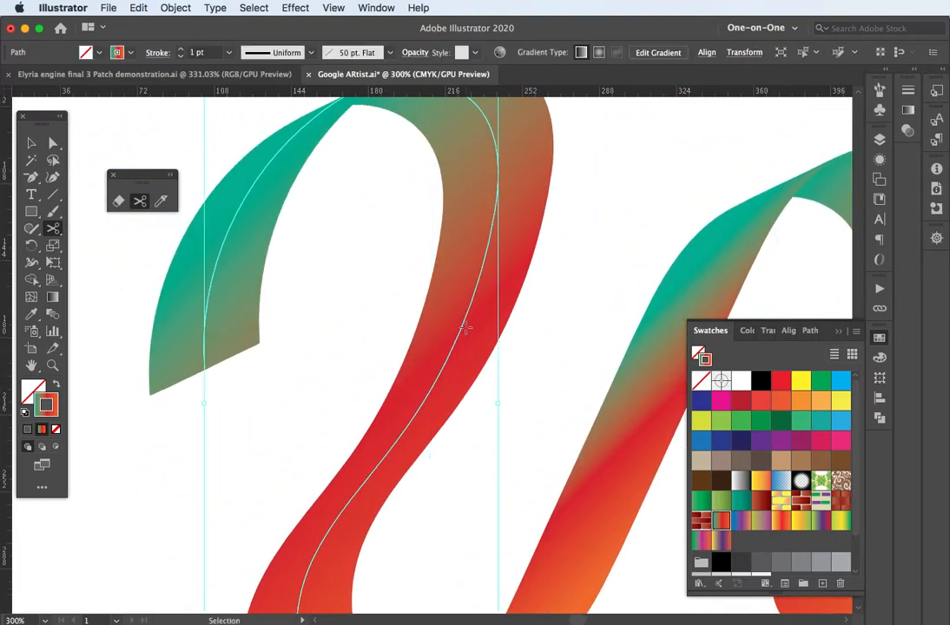
drag(436, 229, 457, 391)
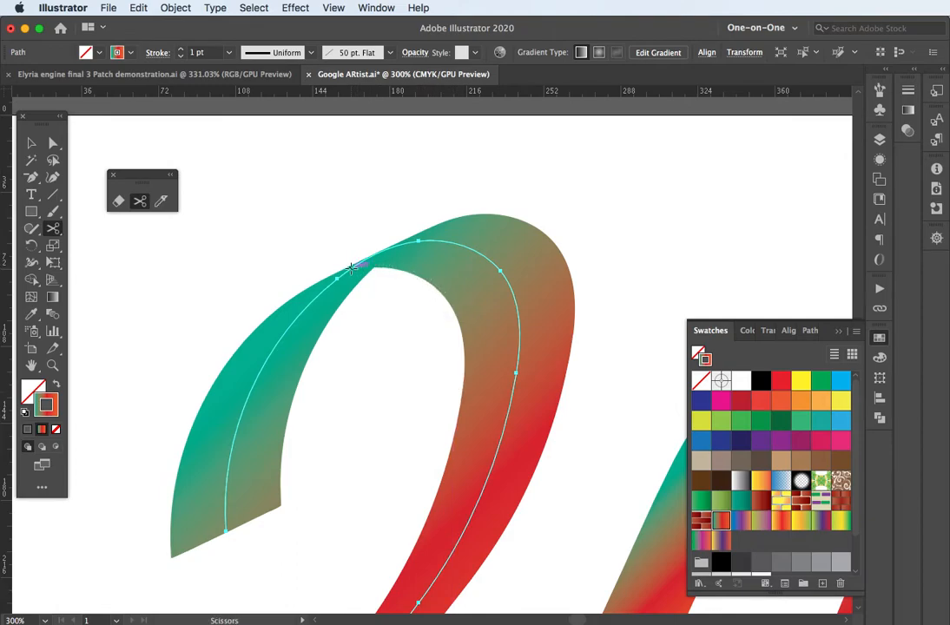
click(350, 269)
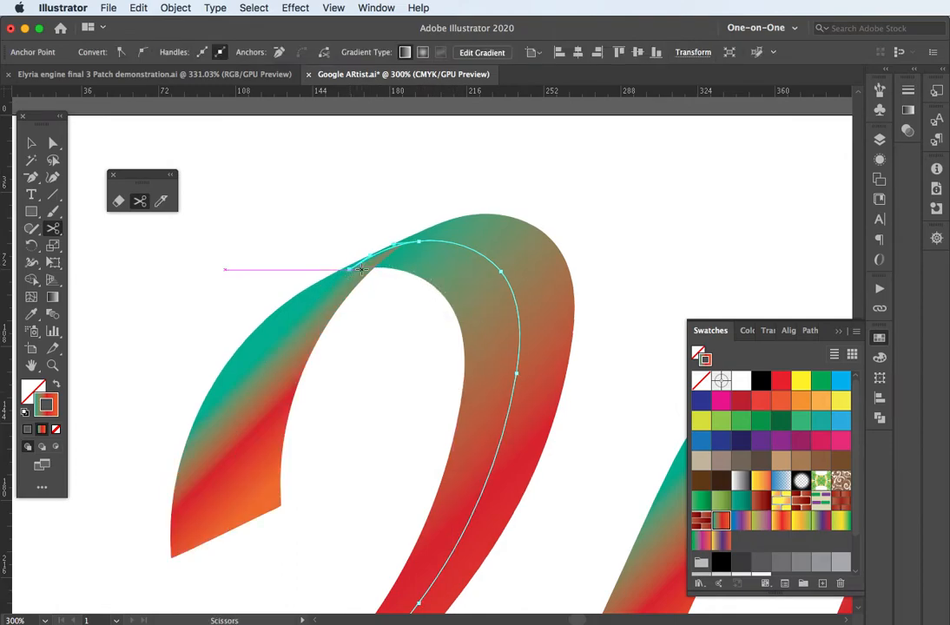
Step: Nudge the cut pieces apart: left piece leftward, right arch piece up and right
click(31, 143)
click(255, 303)
drag(256, 408, 204, 410)
drag(507, 318, 549, 286)
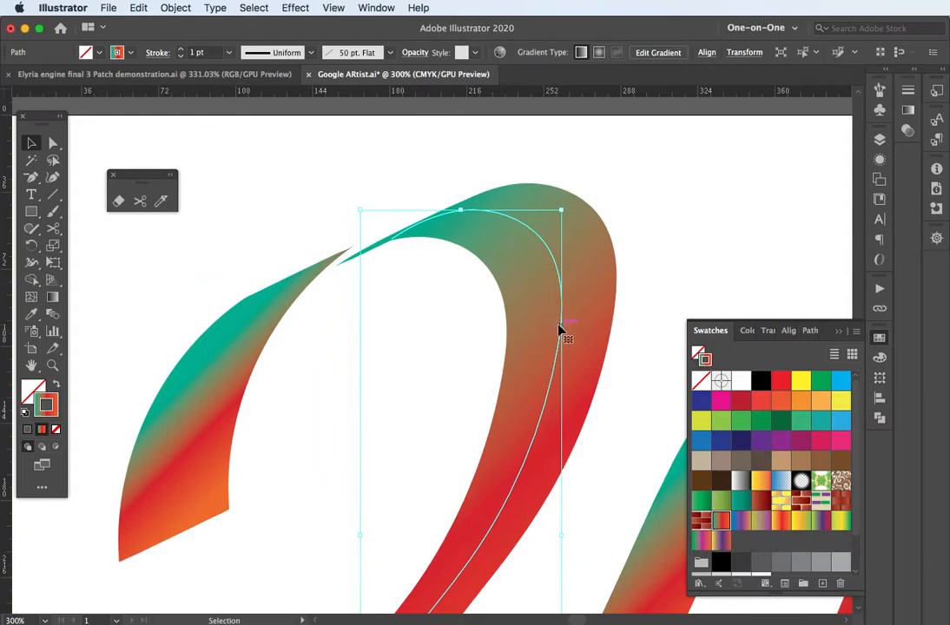
scroll(569, 339, down, 3)
Step: Drag the middle ribbon piece down and left, then undo that move
scroll(500, 373, right, 5)
scroll(501, 373, down, 3)
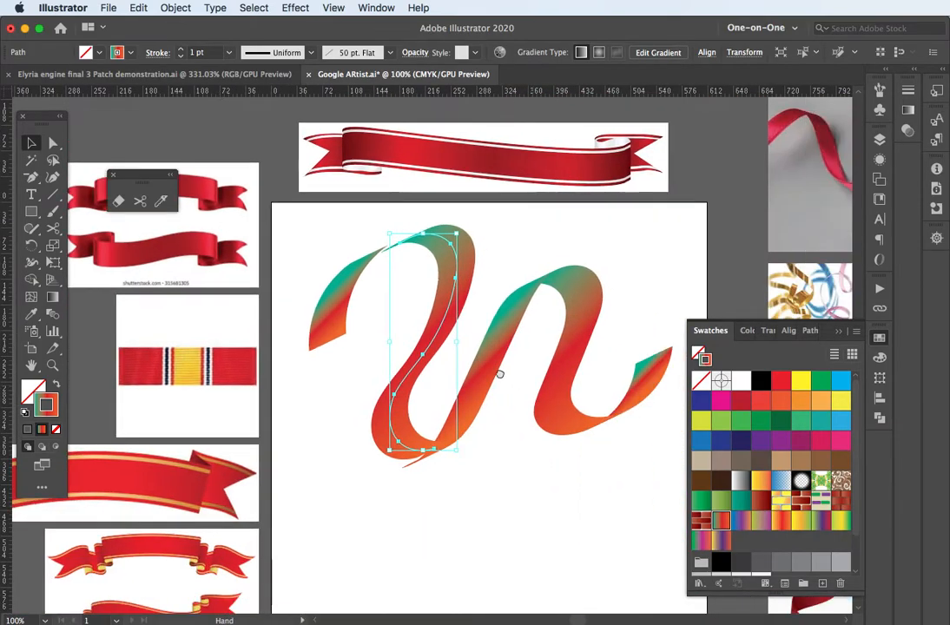
drag(520, 361, 502, 410)
key(super+z)
key(super+z)
key(super+z)
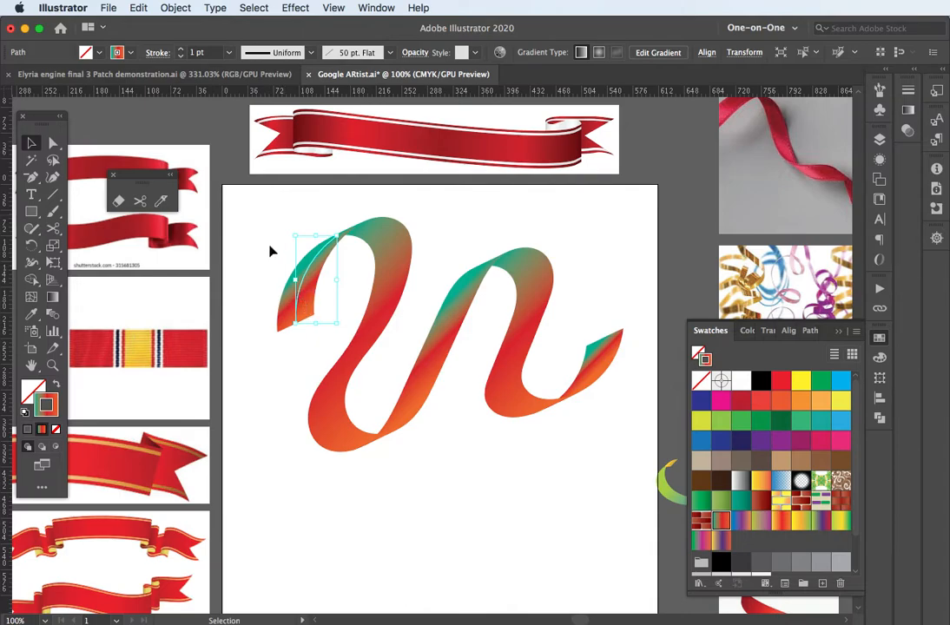
Step: Marquee-select all the ribbon pieces together and open the Object menu
key(g)
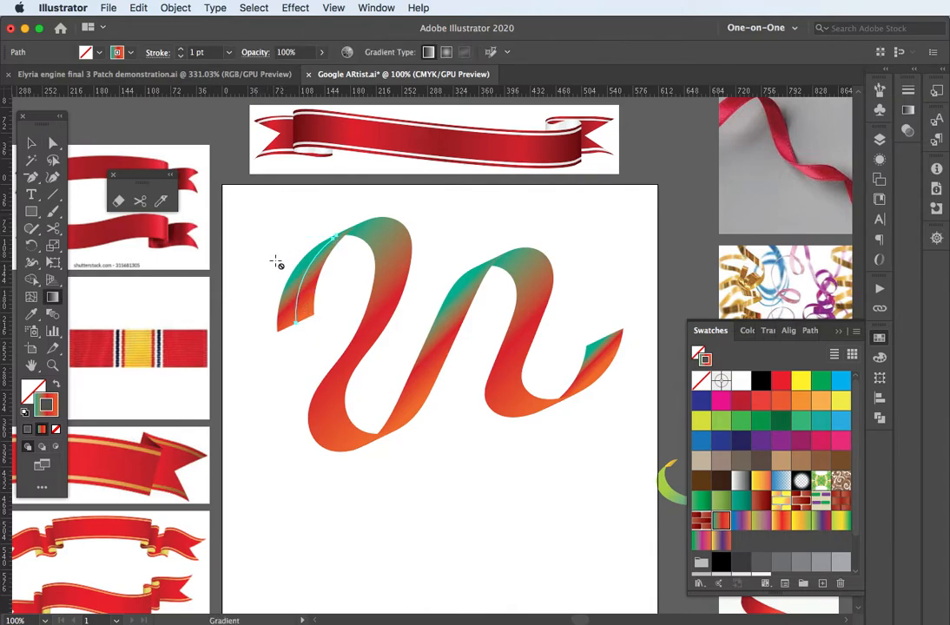
click(32, 142)
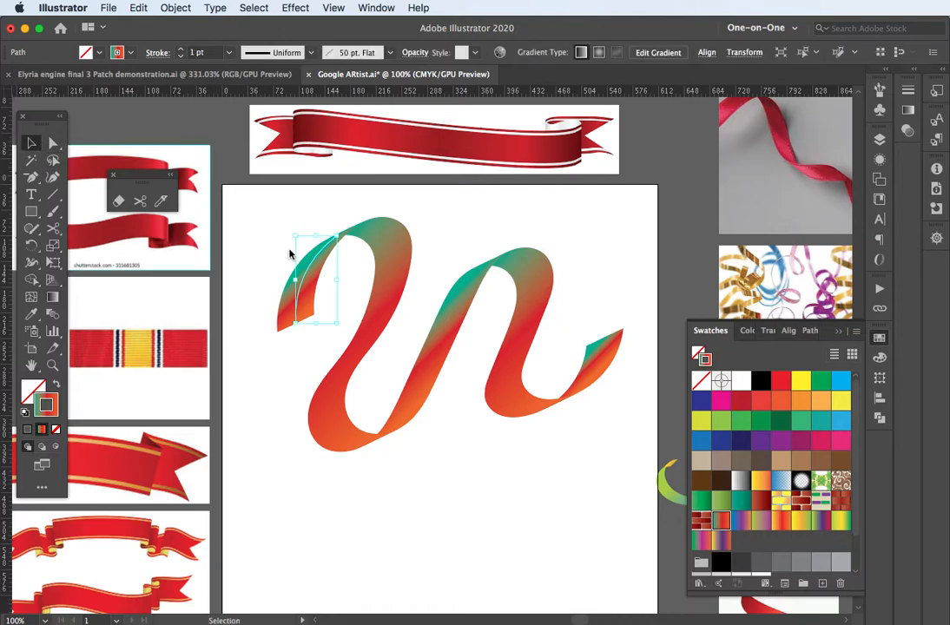
drag(278, 217, 642, 477)
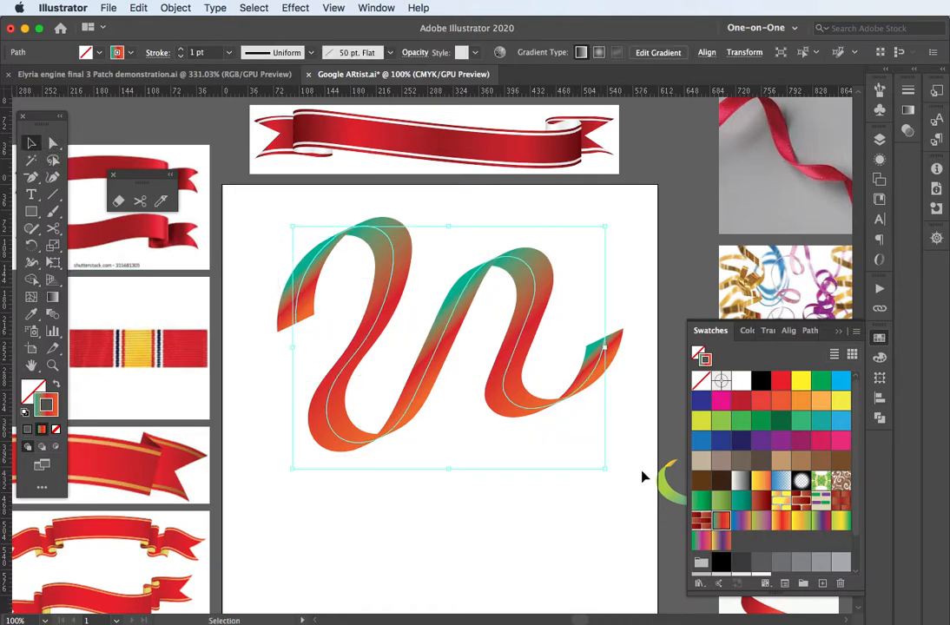
click(175, 8)
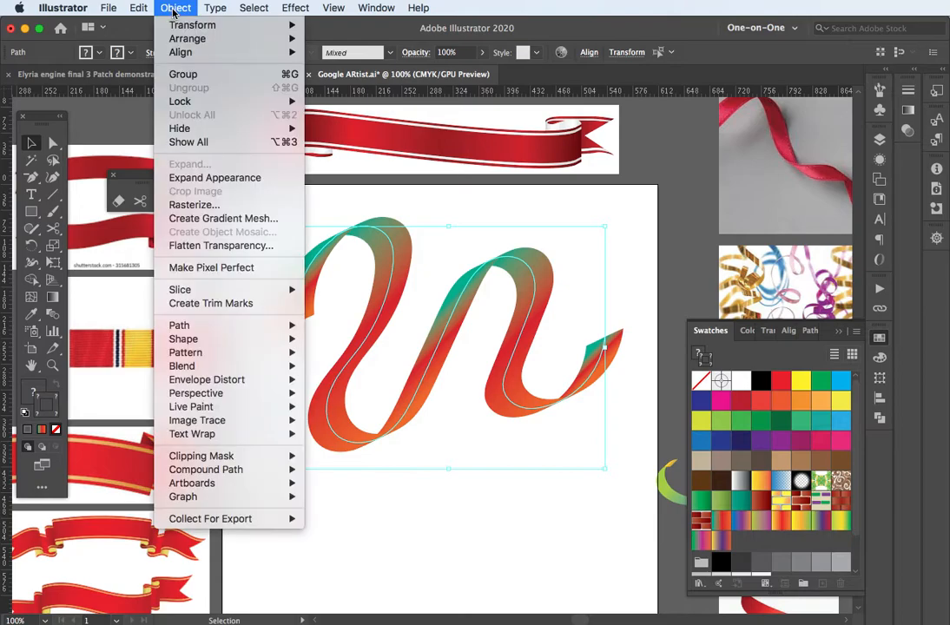
click(198, 178)
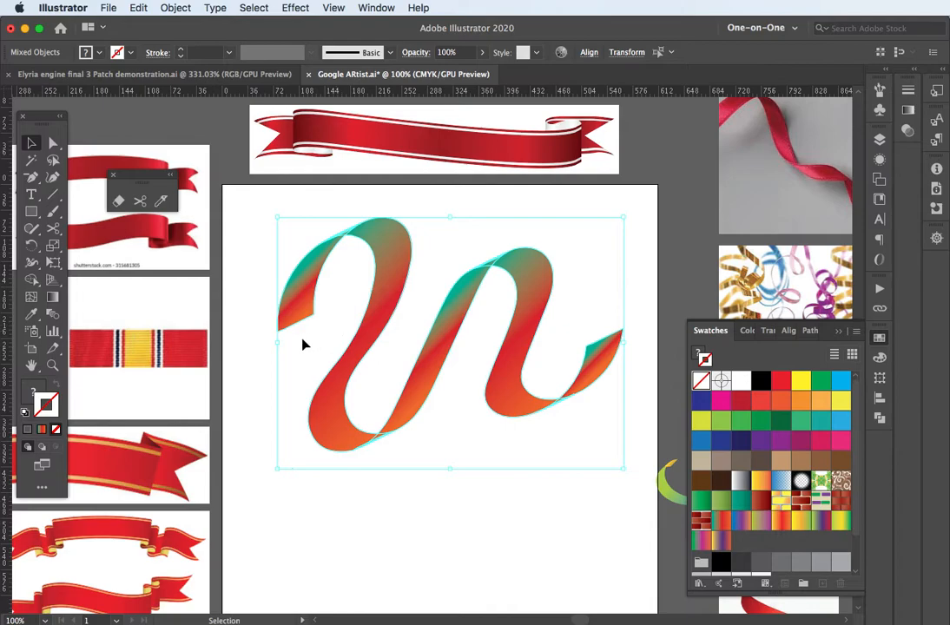
click(261, 399)
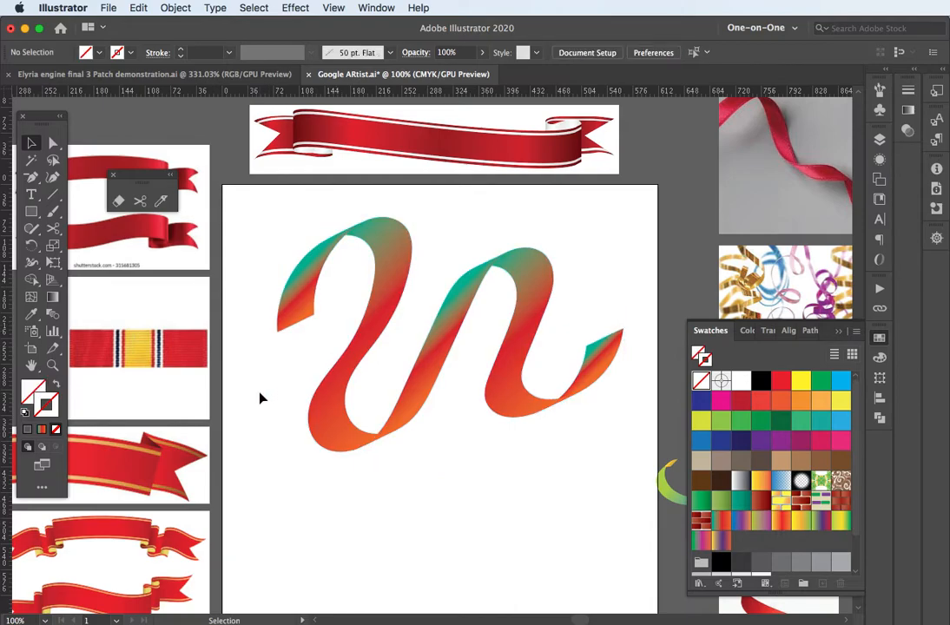
click(52, 144)
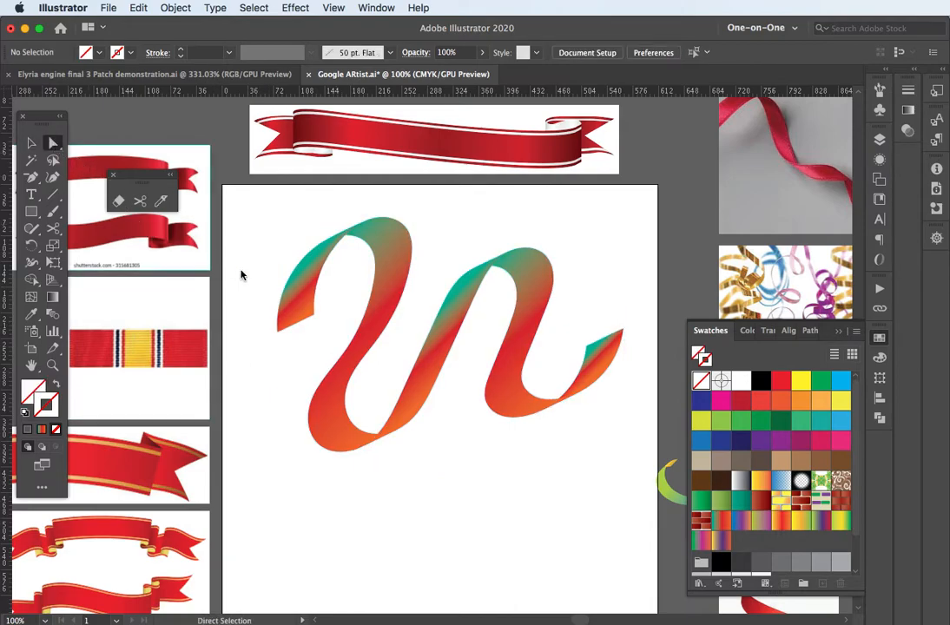
key(v)
click(303, 290)
Step: Zoom in on the ribbon's left end and select its tail piece
click(389, 244)
click(446, 337)
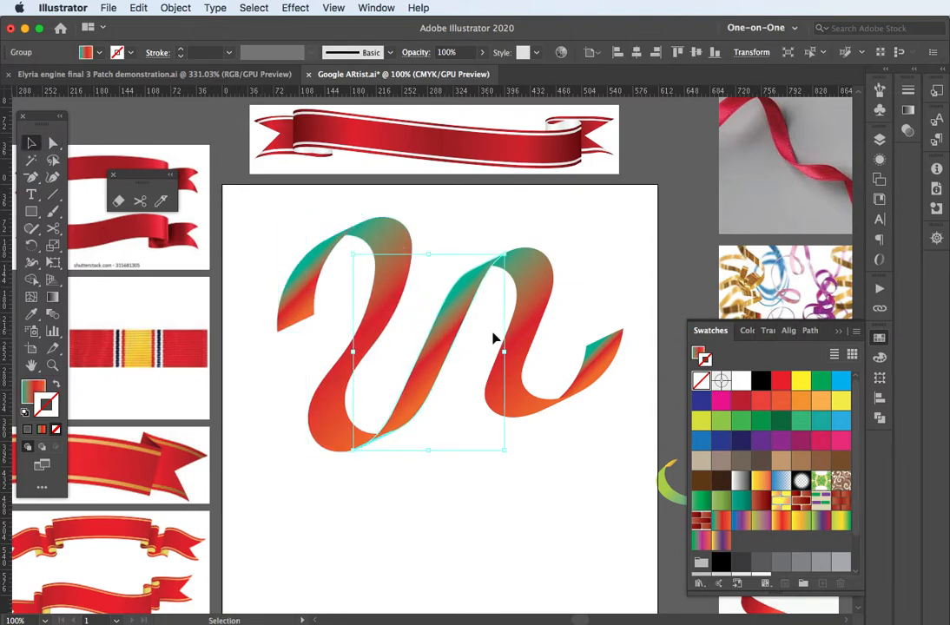
click(510, 400)
scroll(311, 302, down, 1)
scroll(311, 300, up, 1)
scroll(311, 301, up, 3)
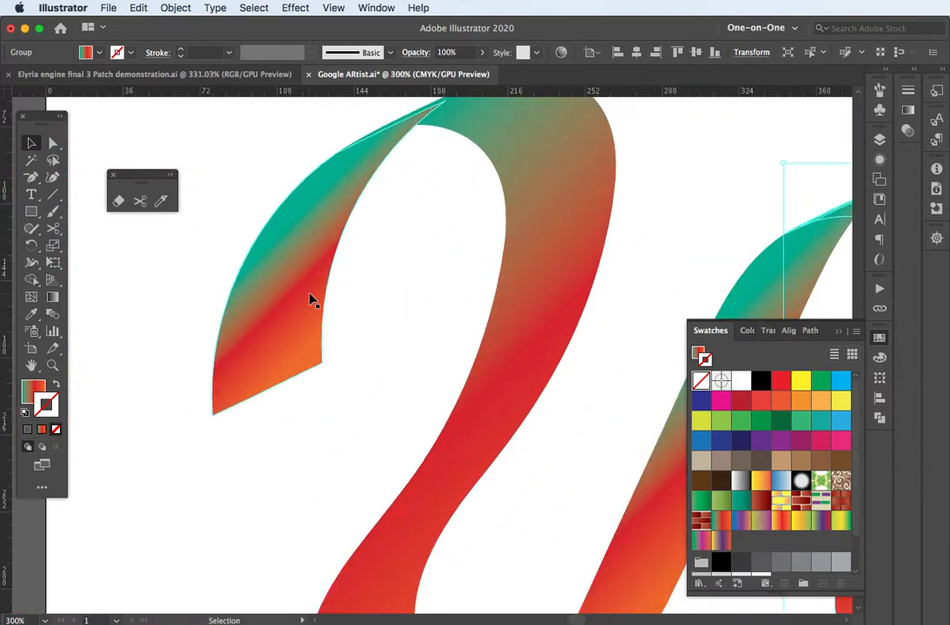
drag(350, 272, 434, 435)
click(296, 314)
click(367, 375)
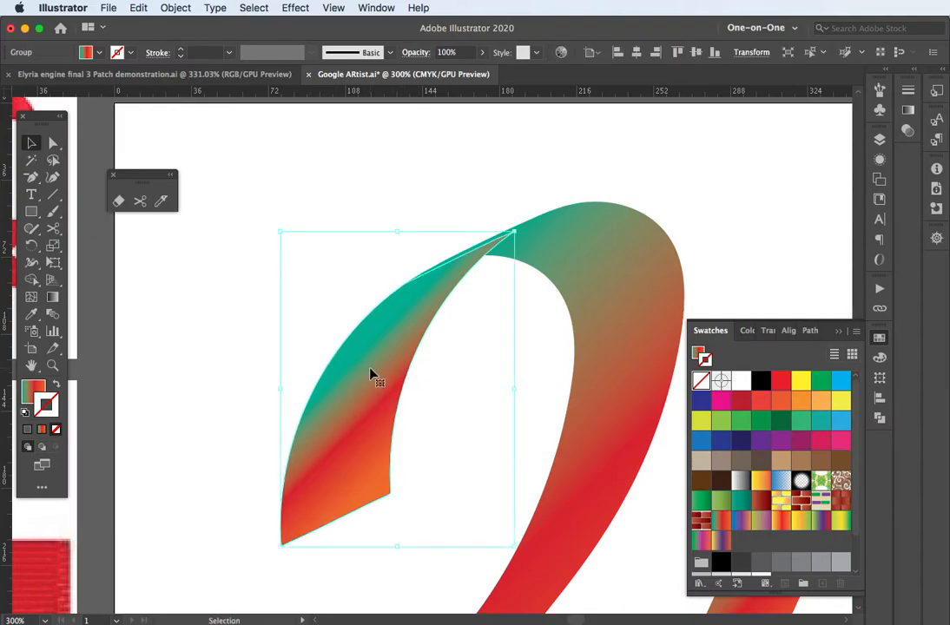
Step: Redraw the tail's gradient steeply from its upper edge down, teal through red to orange
key(g)
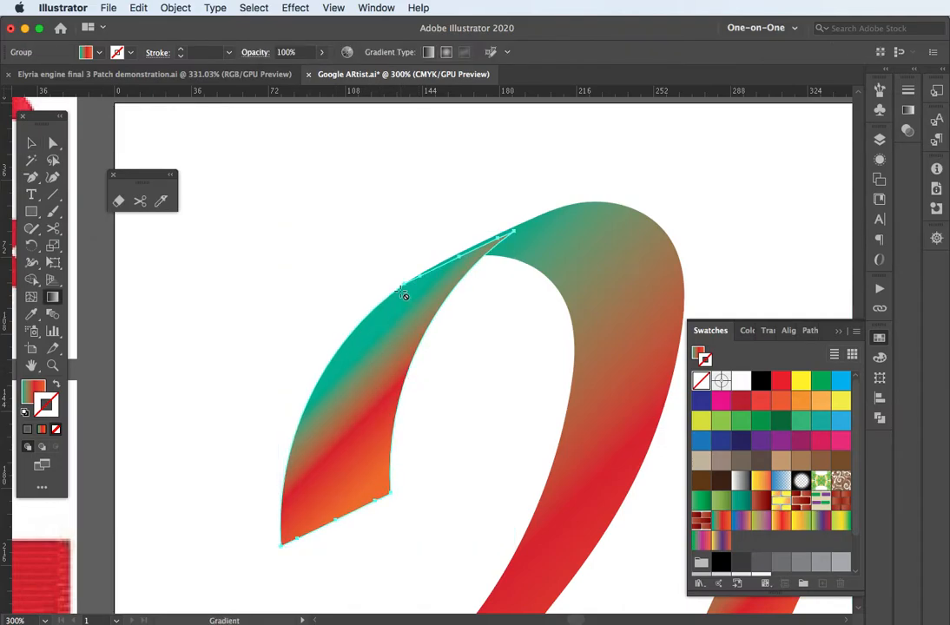
key(x)
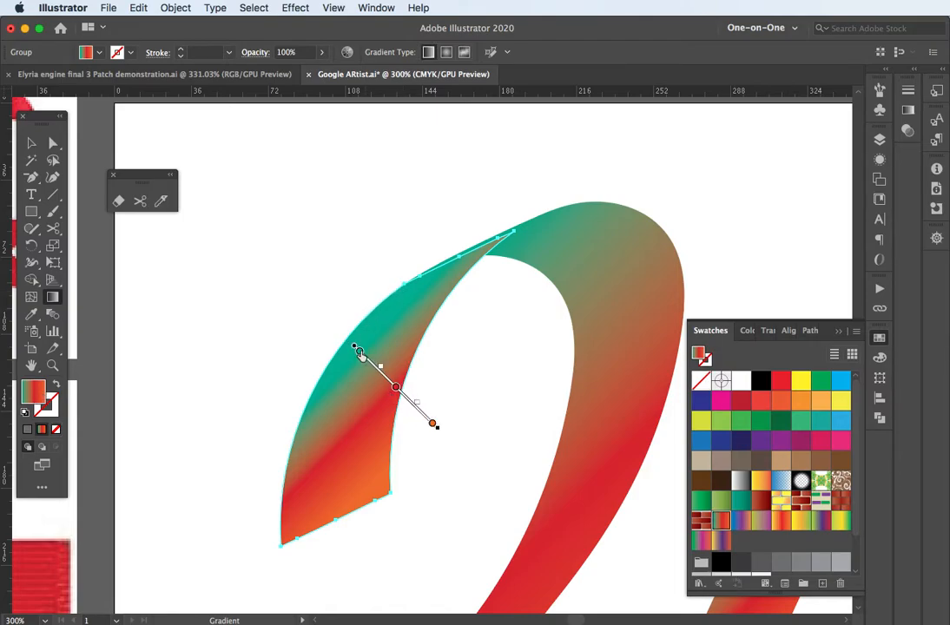
drag(355, 351, 338, 315)
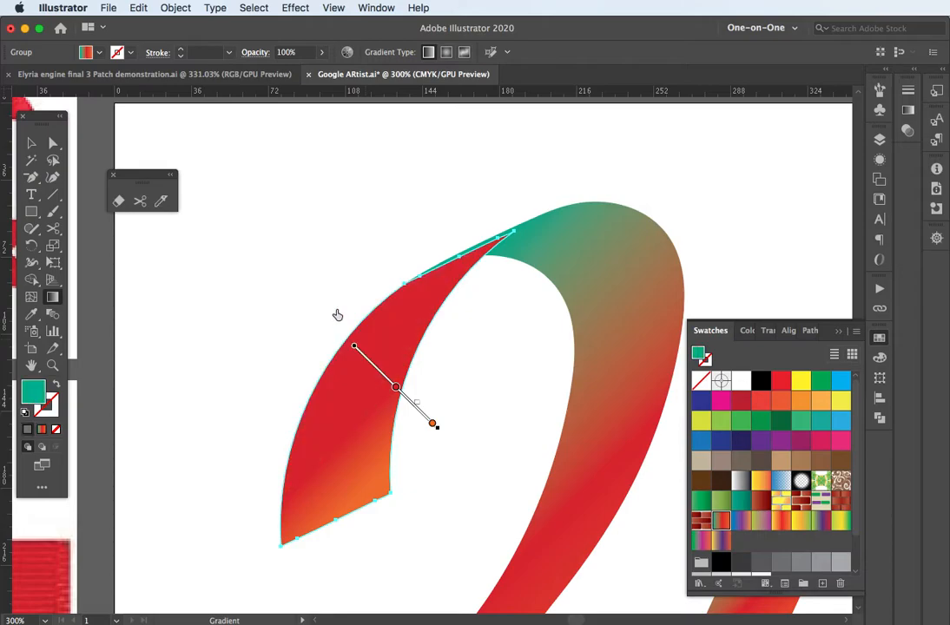
key(ctrl+z)
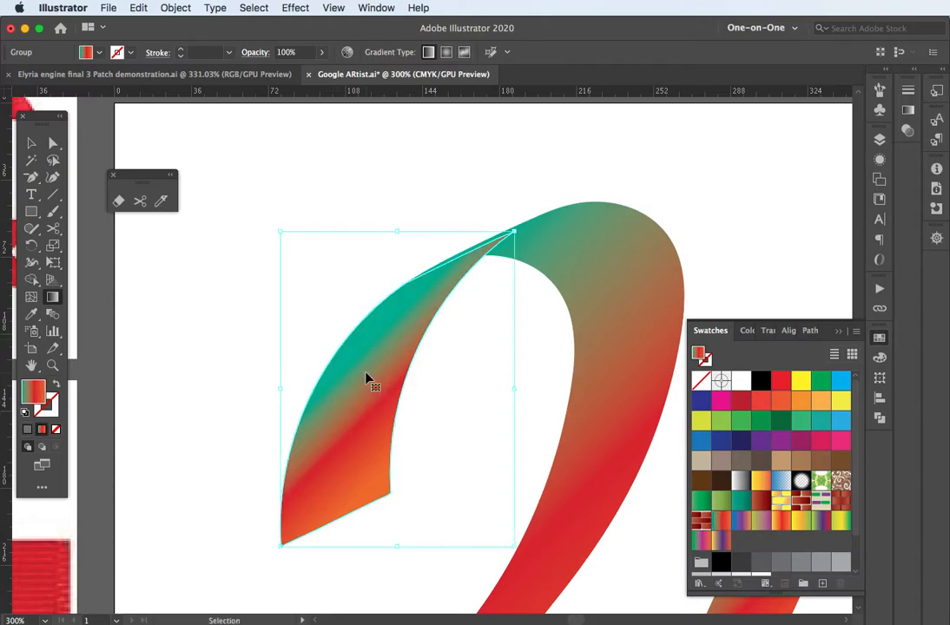
mouse_move(388, 378)
mouse_down()
mouse_move(387, 315)
mouse_move(431, 307)
mouse_move(433, 335)
mouse_move(391, 346)
mouse_move(371, 365)
mouse_up()
mouse_move(381, 282)
mouse_down()
mouse_move(375, 513)
mouse_move(418, 490)
mouse_move(437, 431)
mouse_up()
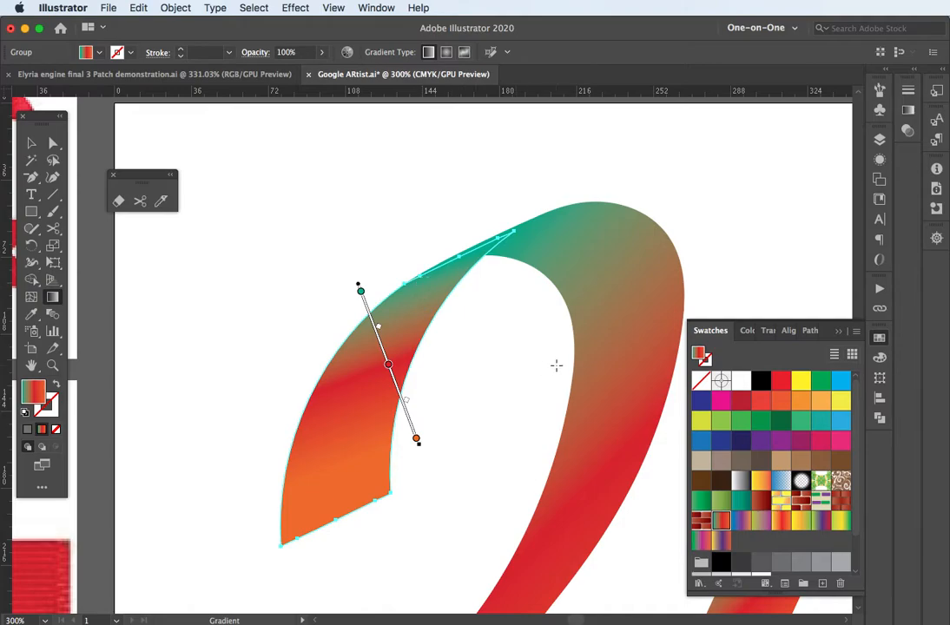
drag(556, 365, 443, 288)
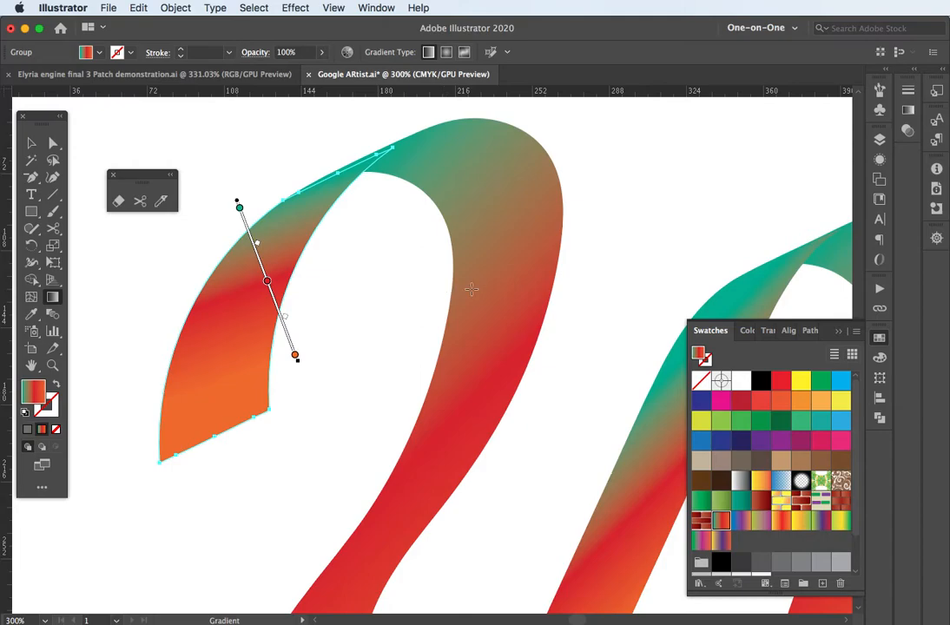
Step: Select the first arch and drag its teal gradient stop further along the annotator
scroll(471, 291, down, 2)
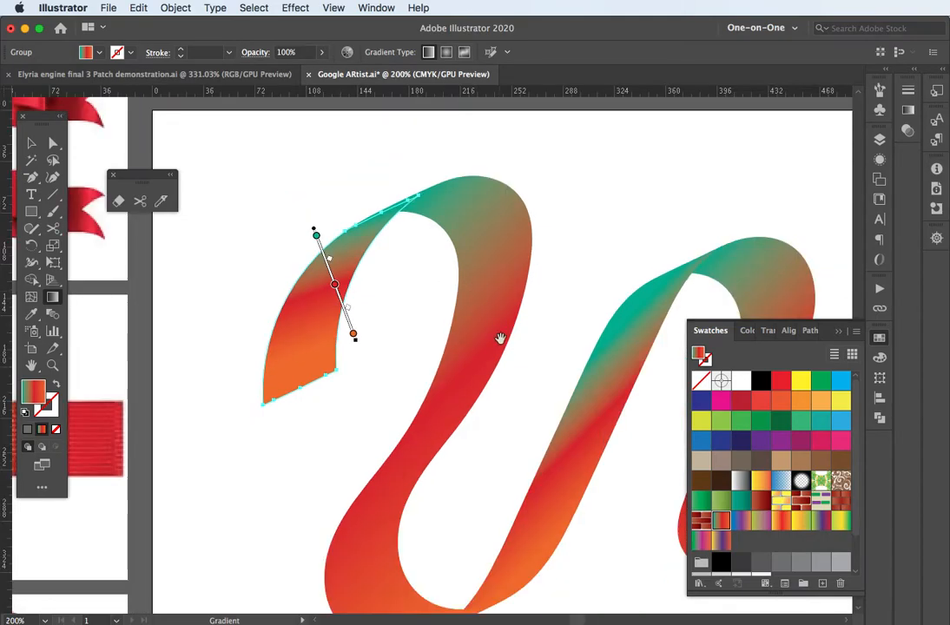
scroll(456, 294, down, 2)
scroll(456, 294, right, 2)
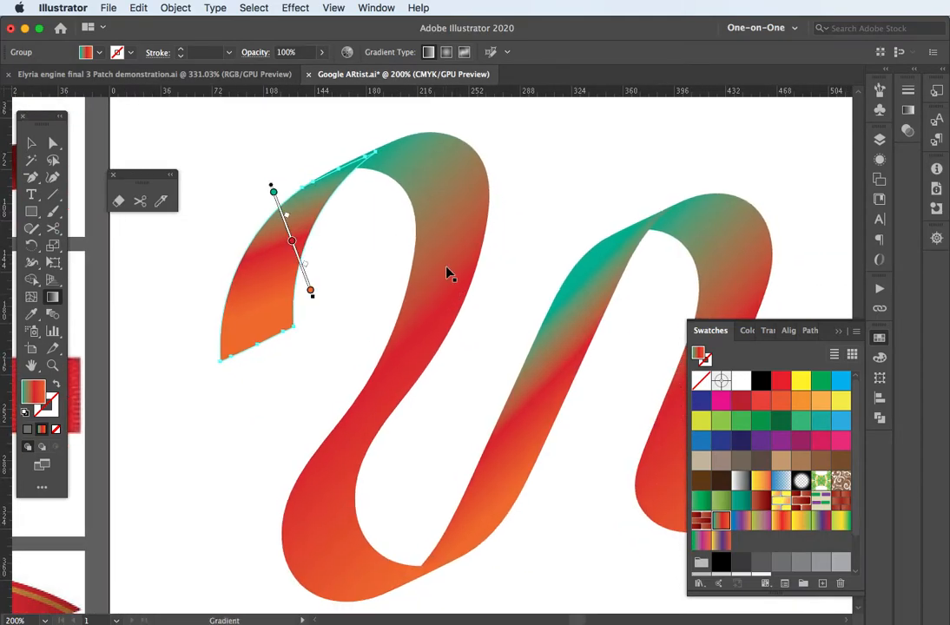
super+click(446, 270)
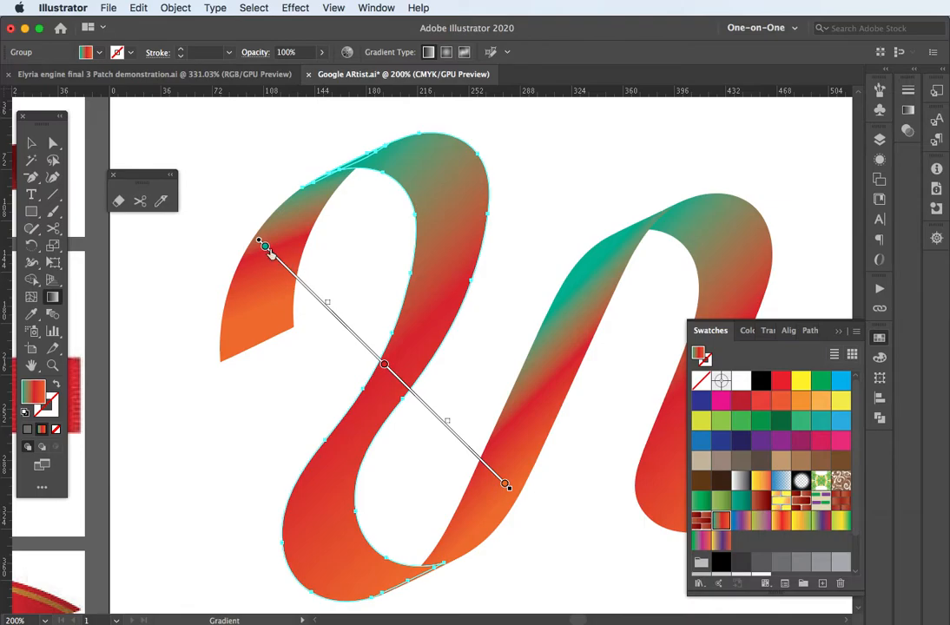
drag(266, 249, 295, 277)
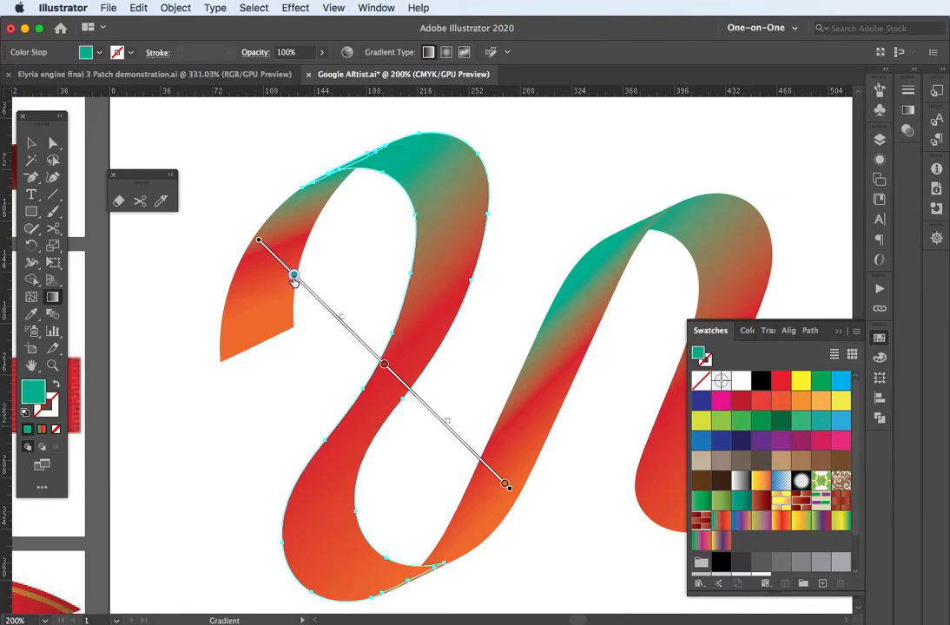
Step: Recolour that stop to pale green #95eb8b, setting RGB green to 235
double_click(295, 277)
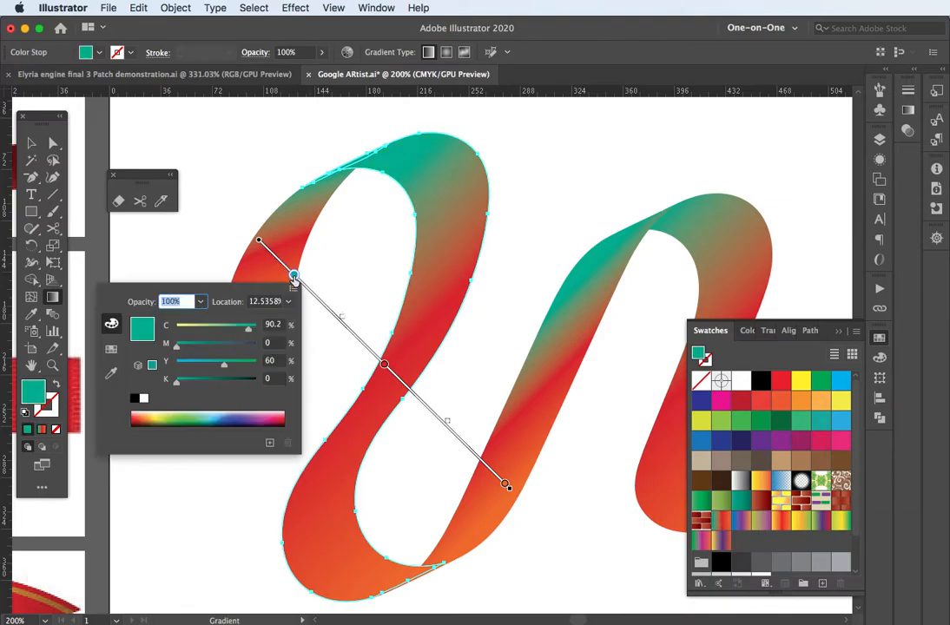
click(226, 328)
click(211, 331)
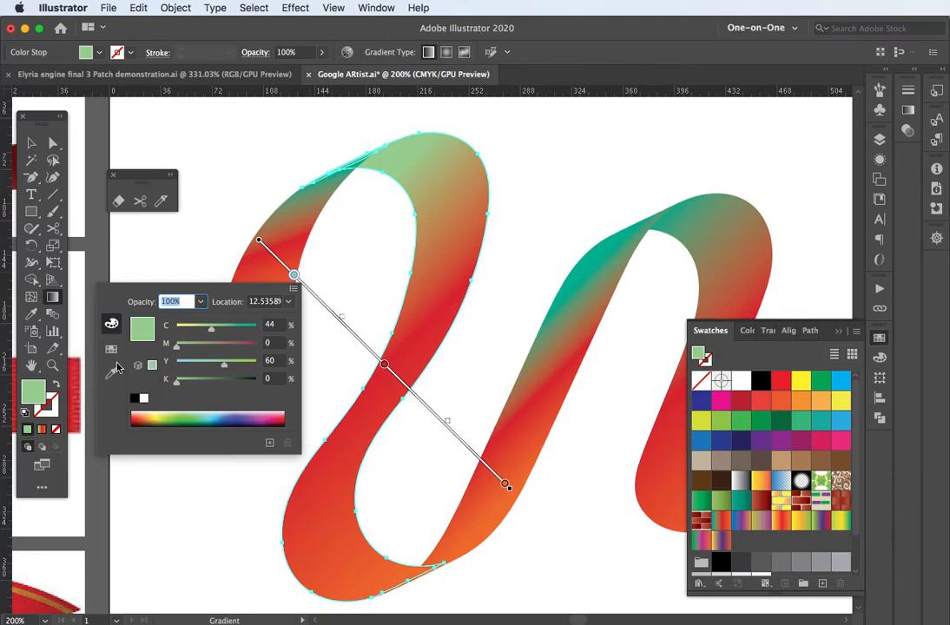
click(294, 291)
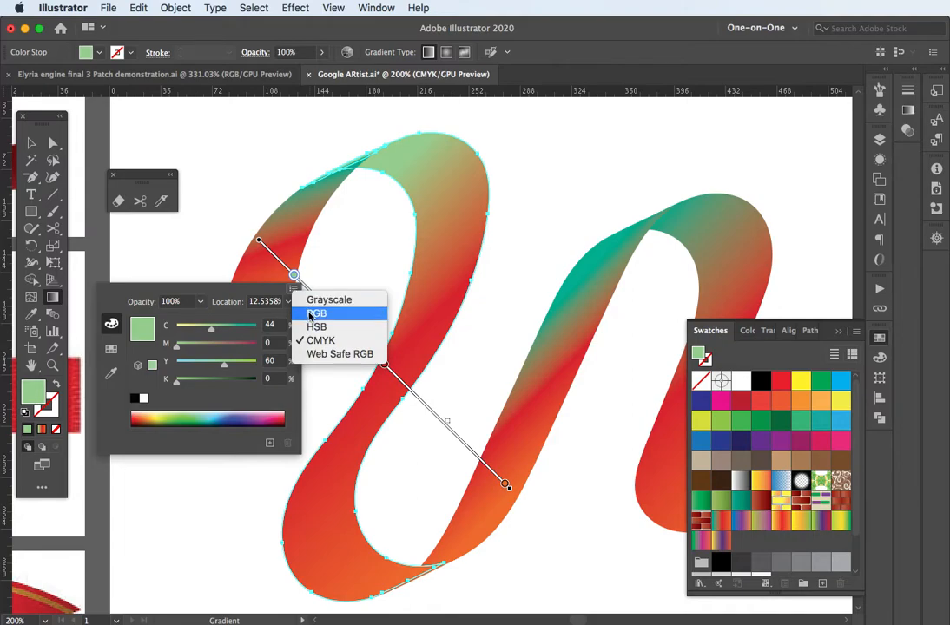
click(310, 315)
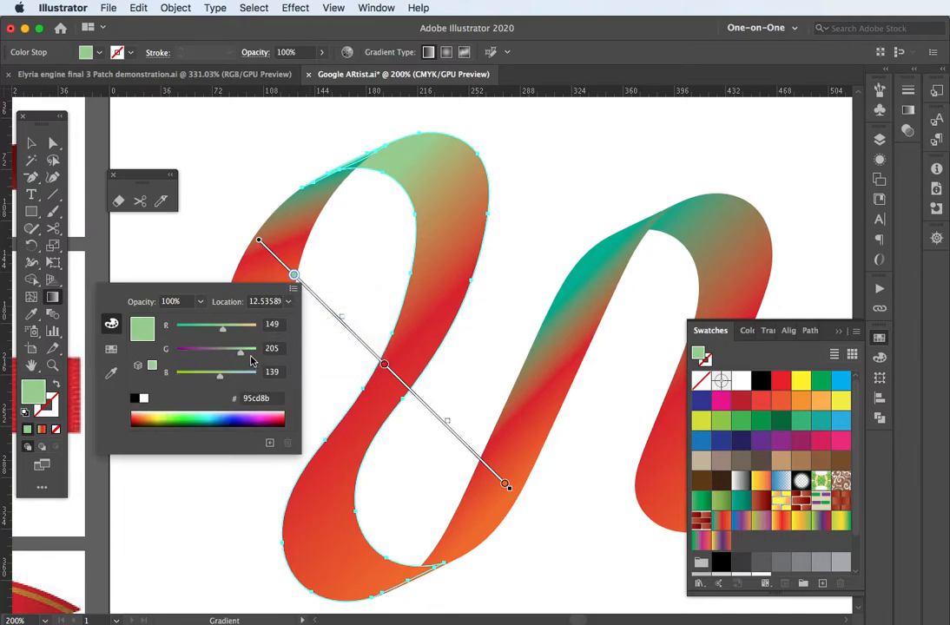
drag(242, 356, 261, 352)
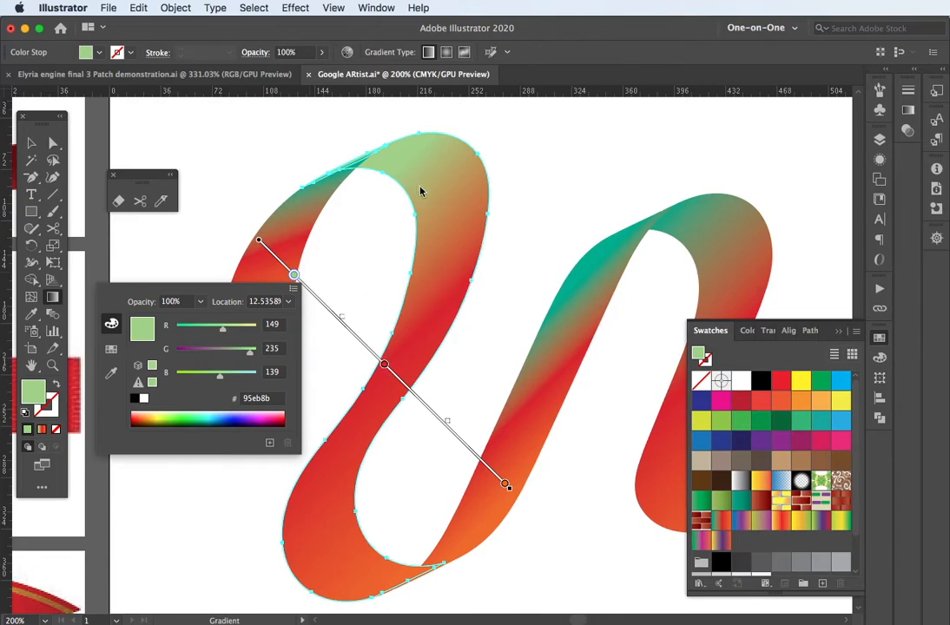
click(385, 367)
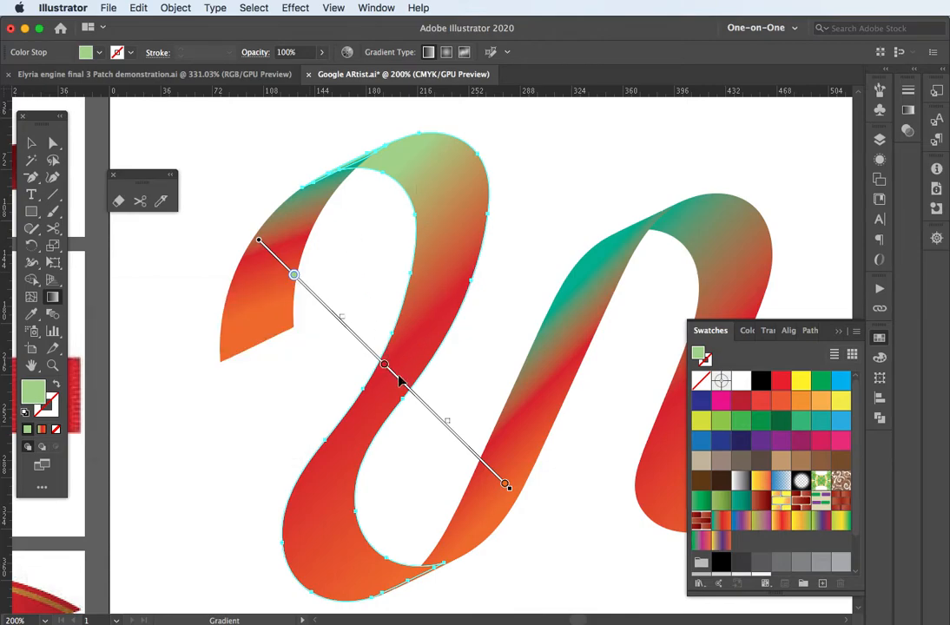
Step: Add a second green stop lower on the first arch's gradient and shift the blend midpoints
drag(385, 365, 443, 423)
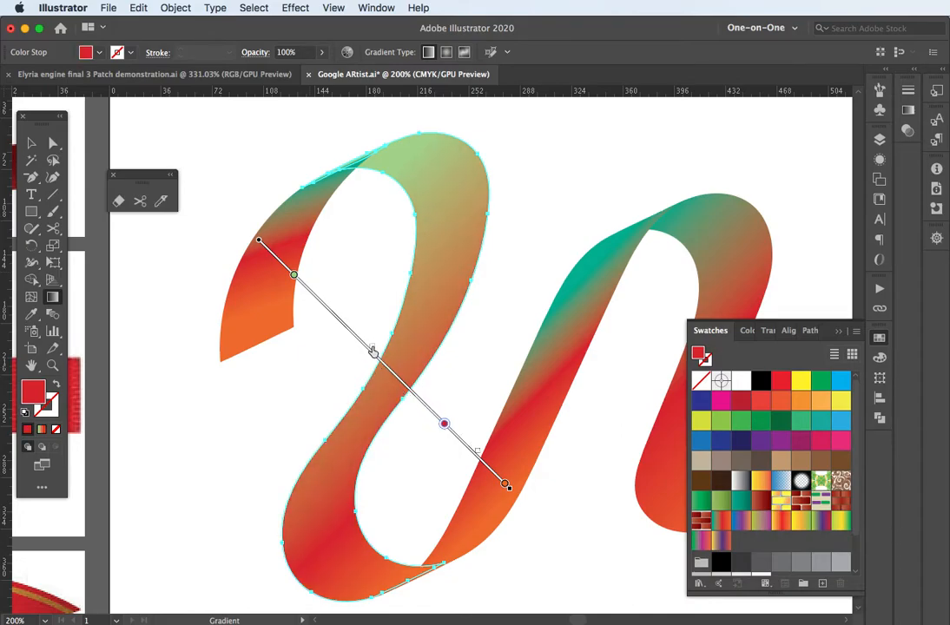
mouse_move(371, 349)
mouse_down()
mouse_move(407, 388)
mouse_move(362, 310)
mouse_move(382, 339)
mouse_up()
drag(295, 276, 354, 334)
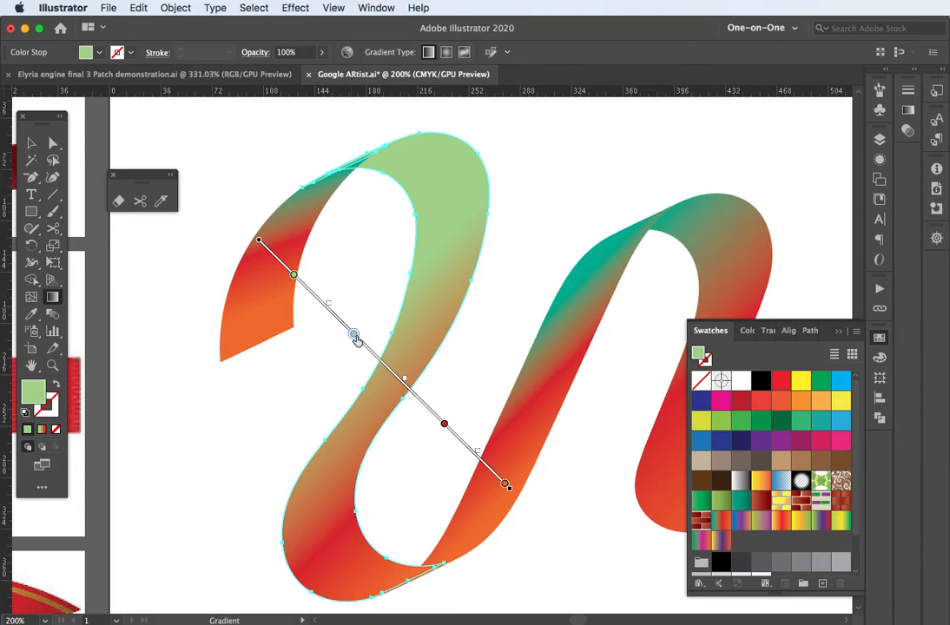
drag(404, 383, 344, 324)
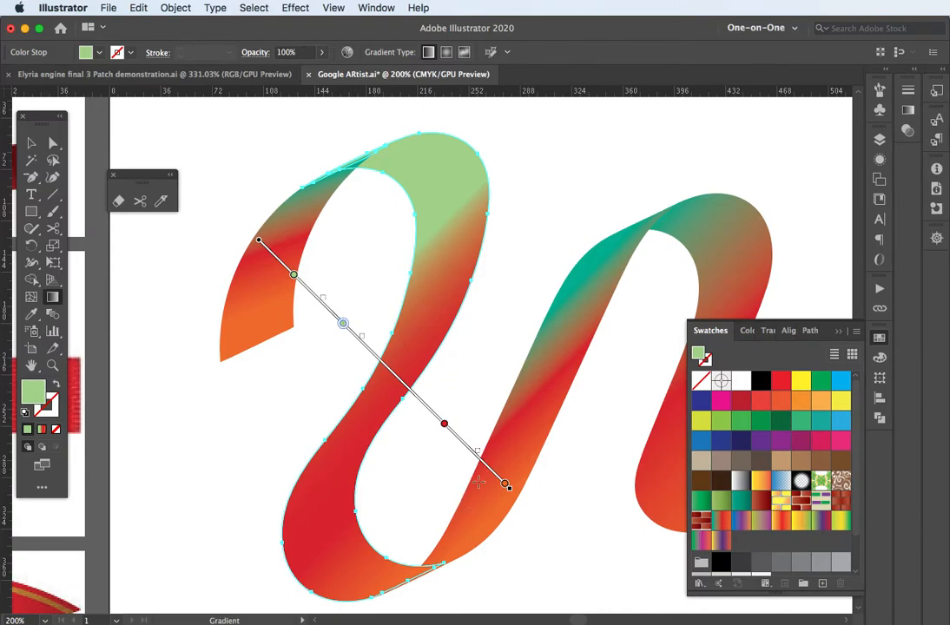
Step: Pull the red and orange stops up to tighten the blend beneath the green
click(444, 423)
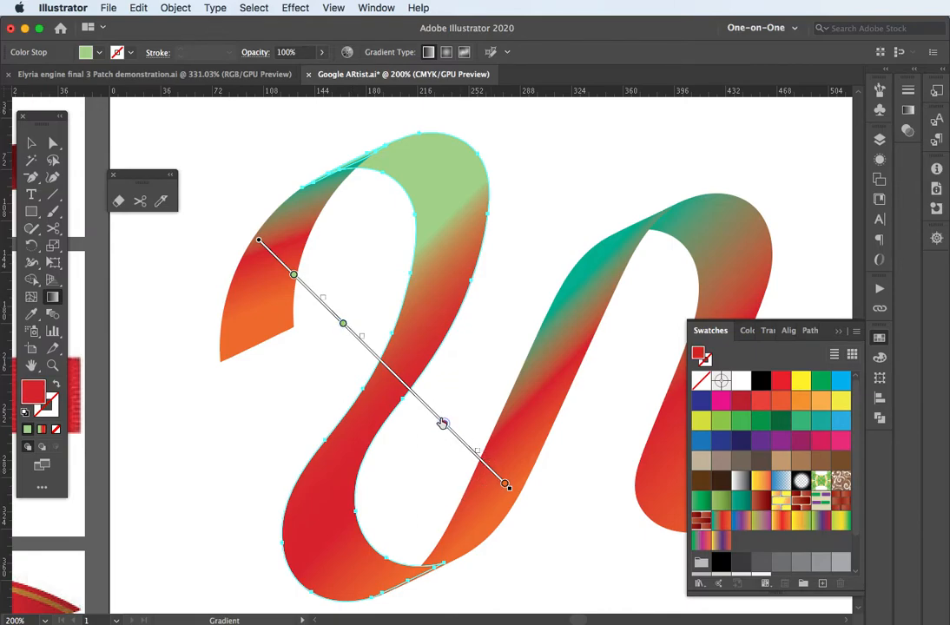
drag(444, 424, 420, 397)
click(505, 484)
drag(505, 484, 449, 428)
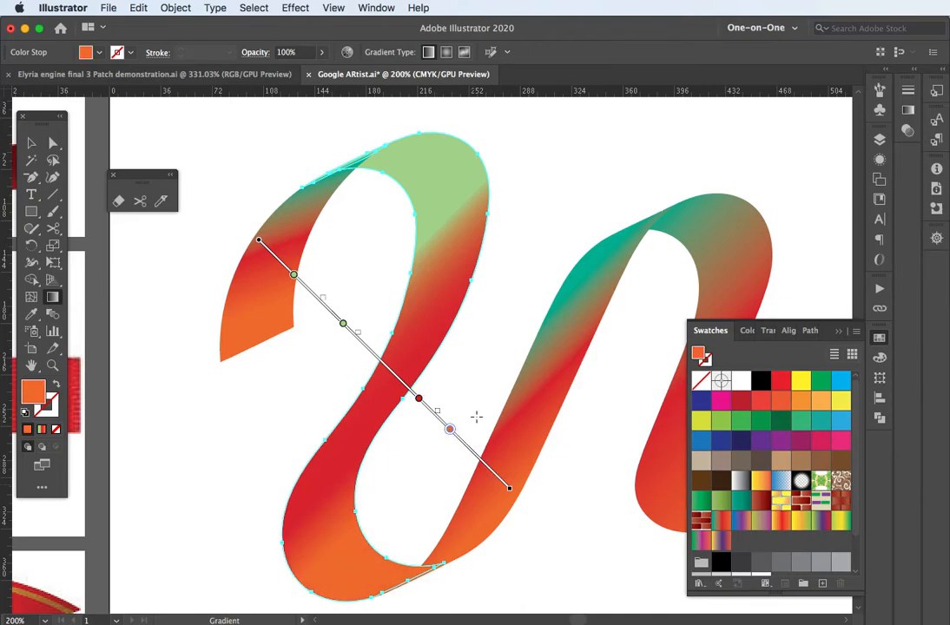
key(space)
mouse_move(539, 348)
mouse_down()
mouse_move(412, 382)
mouse_move(347, 335)
mouse_up()
Step: Redraw the middle ribbon strand's gradient so it runs diagonally across the strand
key(v)
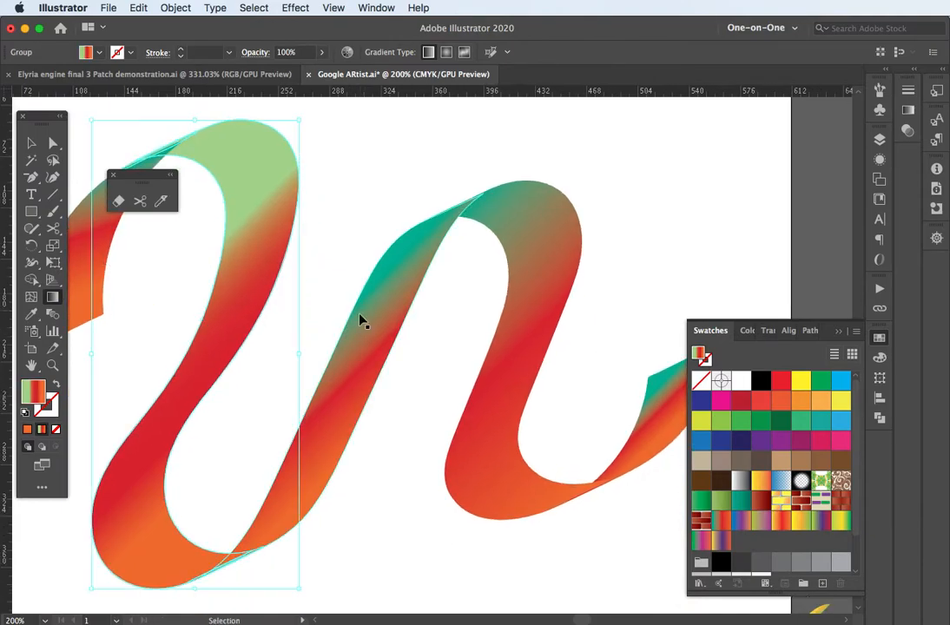
click(376, 322)
key(g)
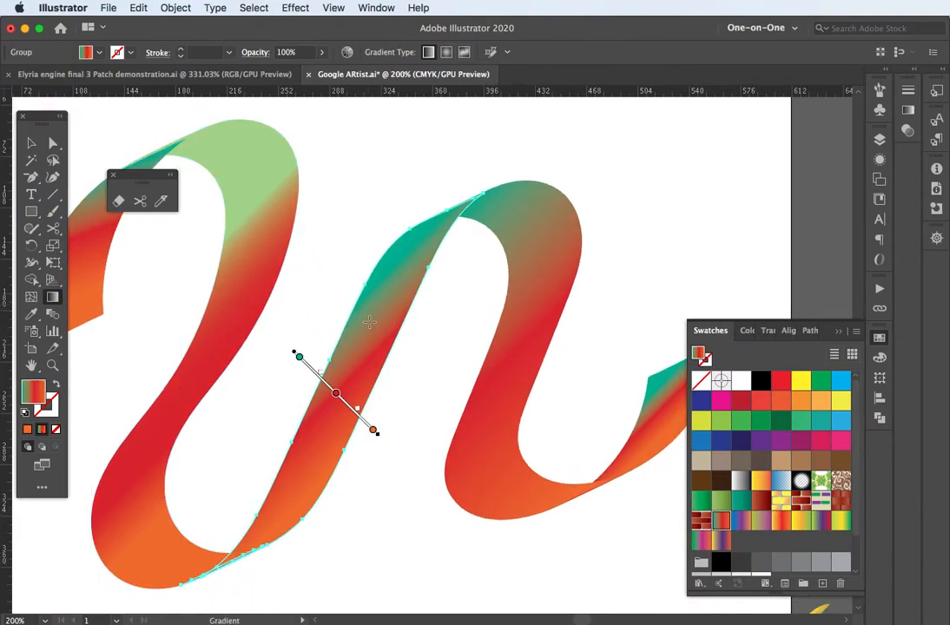
mouse_move(387, 292)
mouse_down()
mouse_move(361, 360)
mouse_move(359, 434)
mouse_move(404, 456)
mouse_move(426, 424)
mouse_move(421, 407)
mouse_up()
Step: Run the n-shaped piece's gradient diagonally from its top to its bottom
key(v)
click(521, 368)
key(g)
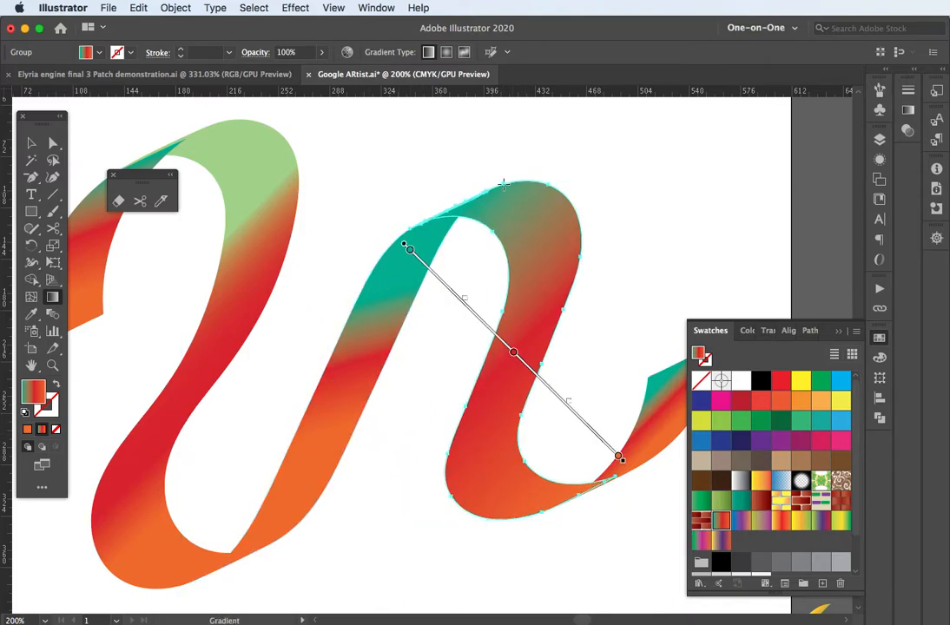
mouse_move(486, 169)
mouse_down()
mouse_move(534, 250)
mouse_move(565, 267)
mouse_move(578, 317)
mouse_move(571, 497)
mouse_up()
drag(600, 414, 403, 350)
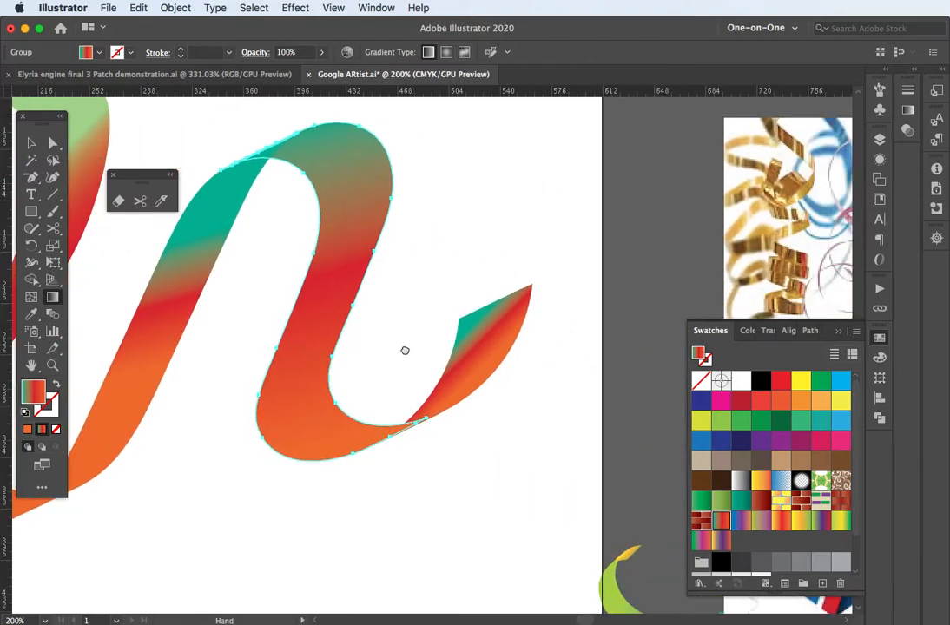
Step: Apply the teal-red-orange gradient to the end tail, angled nearly vertical
super+click(482, 349)
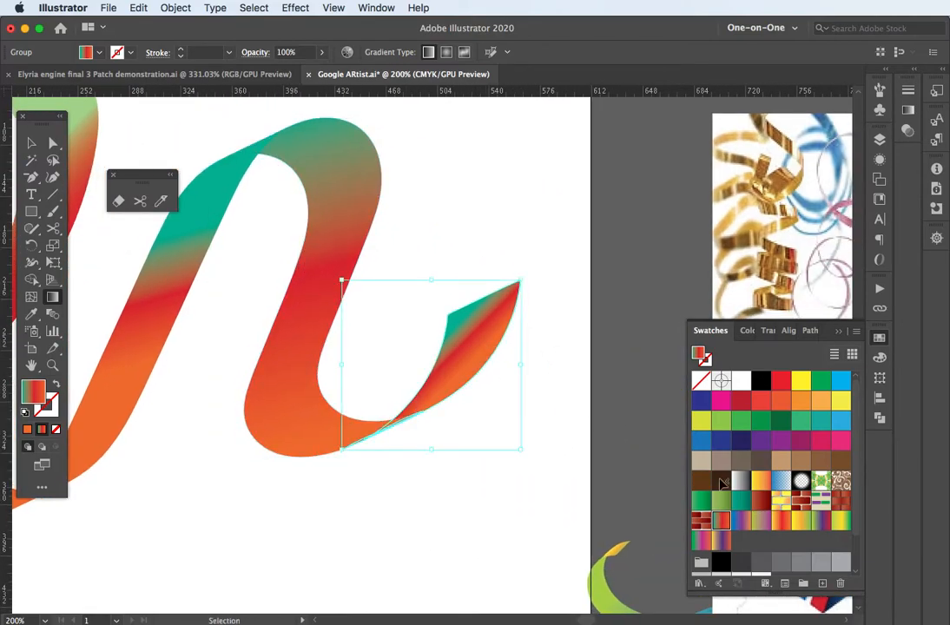
click(820, 521)
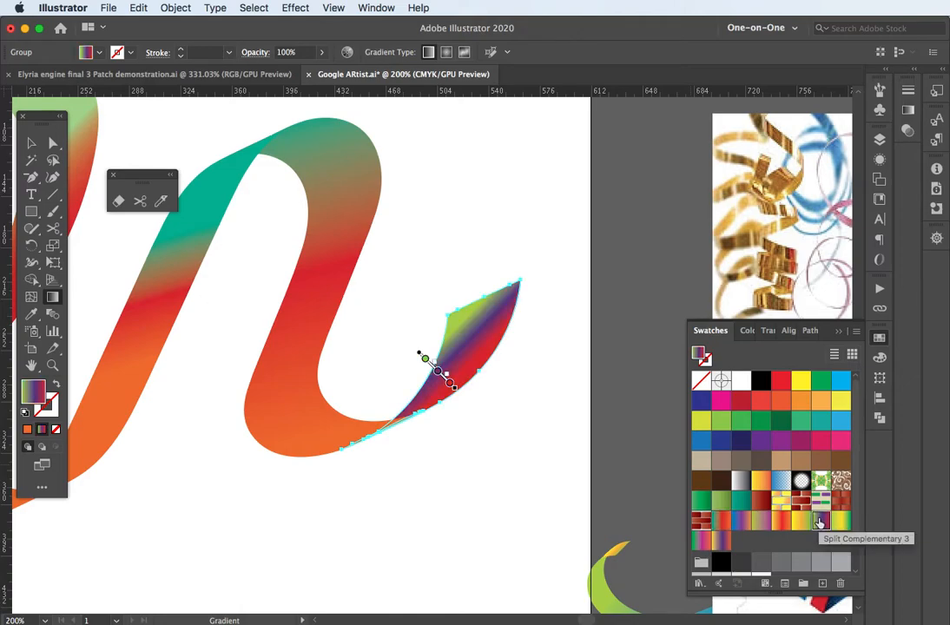
click(721, 521)
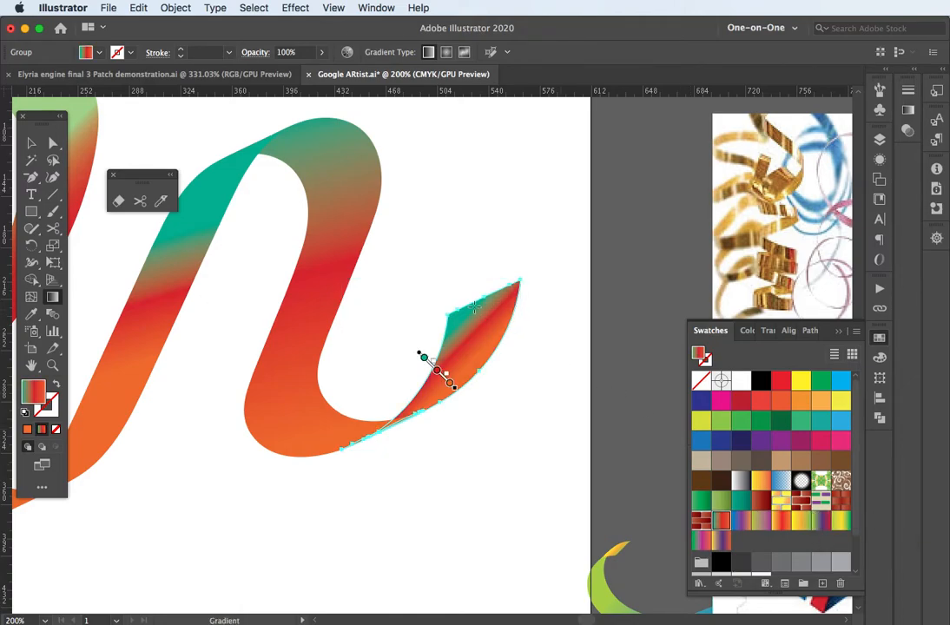
drag(468, 296, 499, 451)
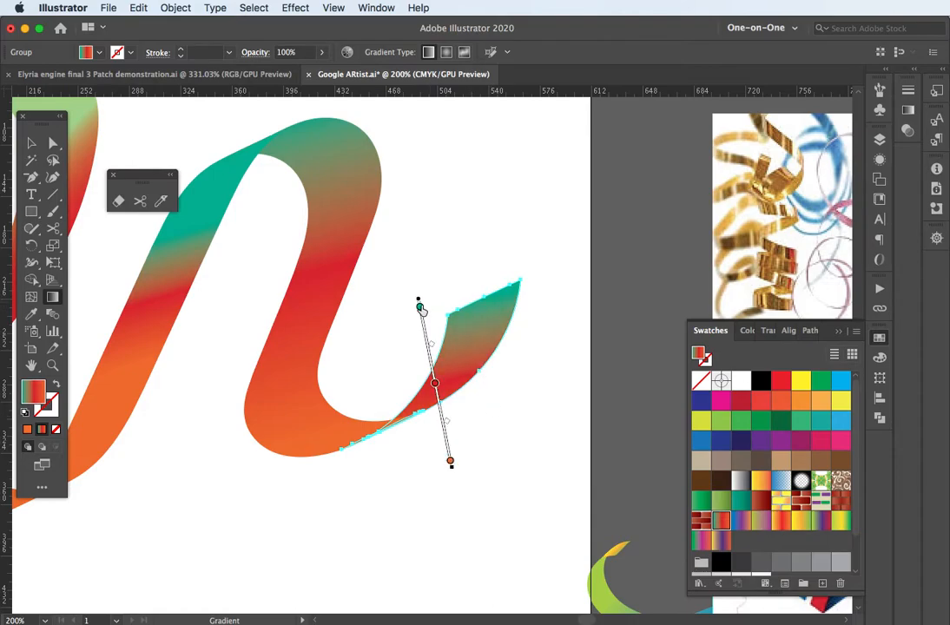
Step: Lower the top stop's green value to turn it slate blue, then zoom out to the whole ribbon
double_click(420, 308)
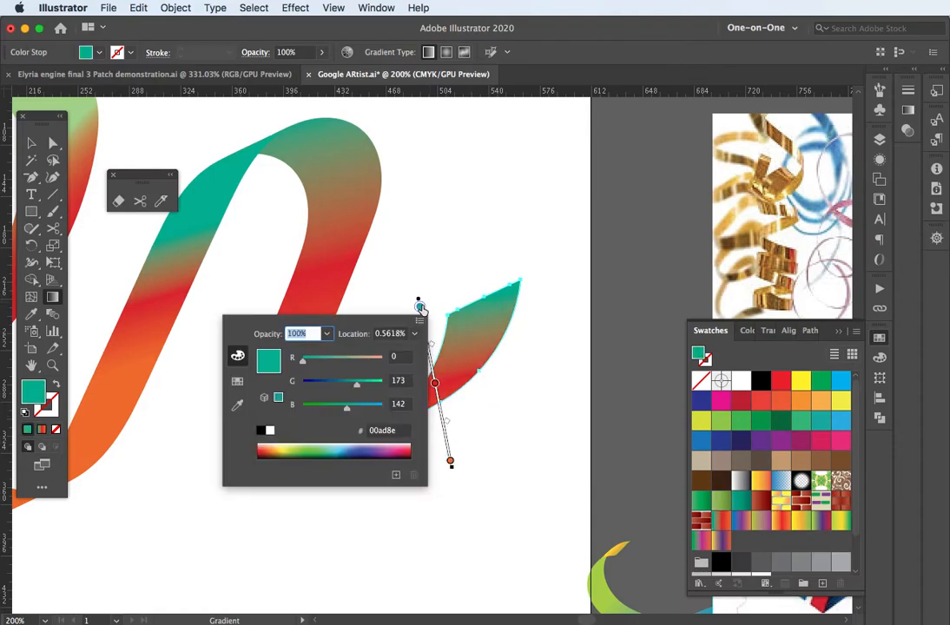
click(335, 388)
click(380, 289)
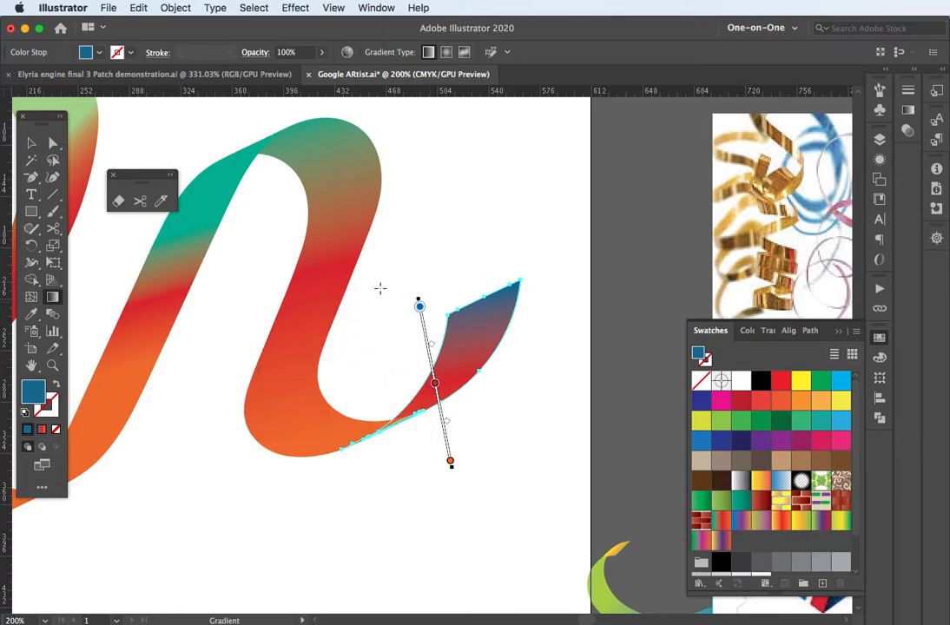
key(super+minus)
key(super+minus)
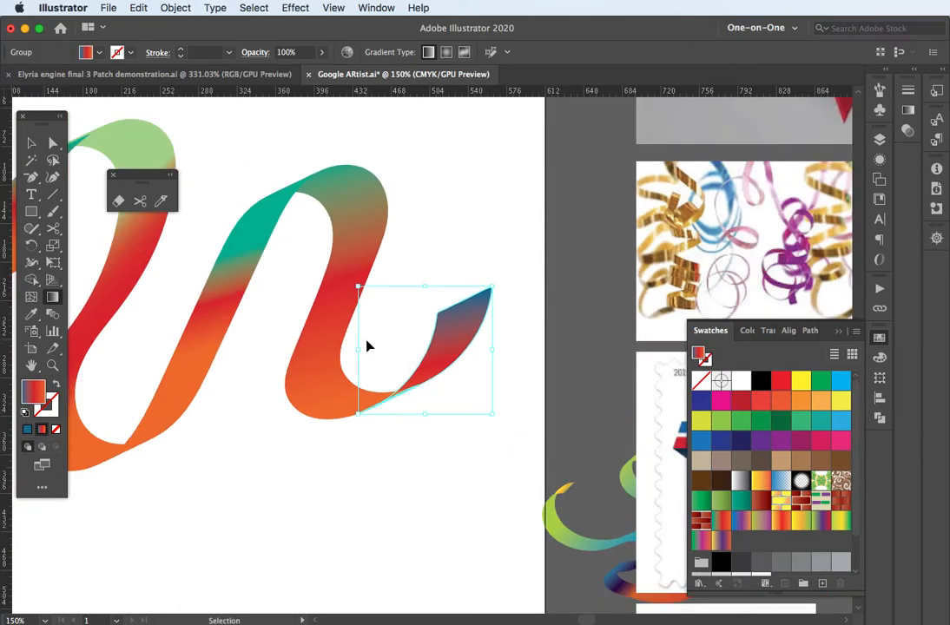
drag(235, 332, 344, 350)
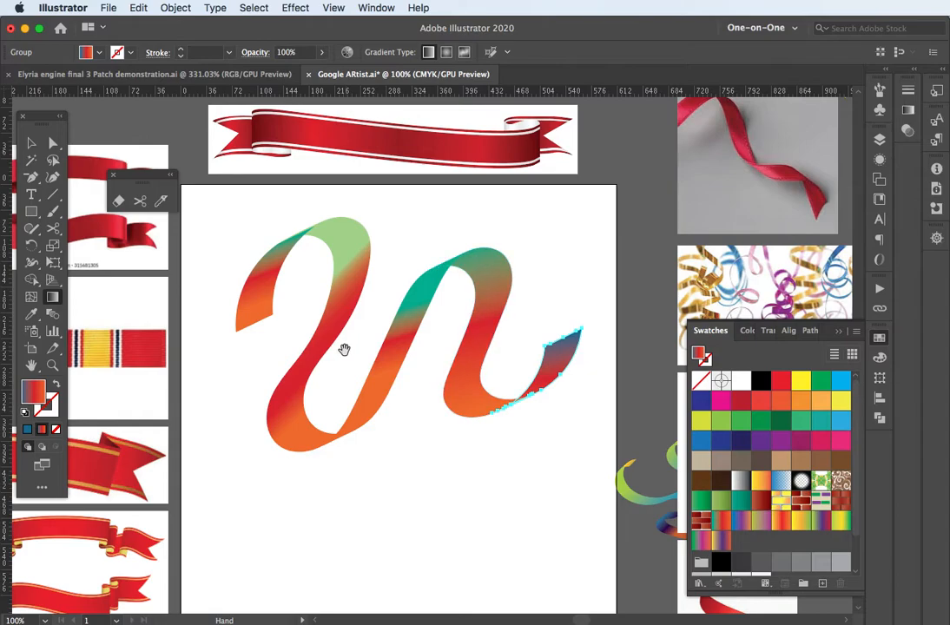
key(v)
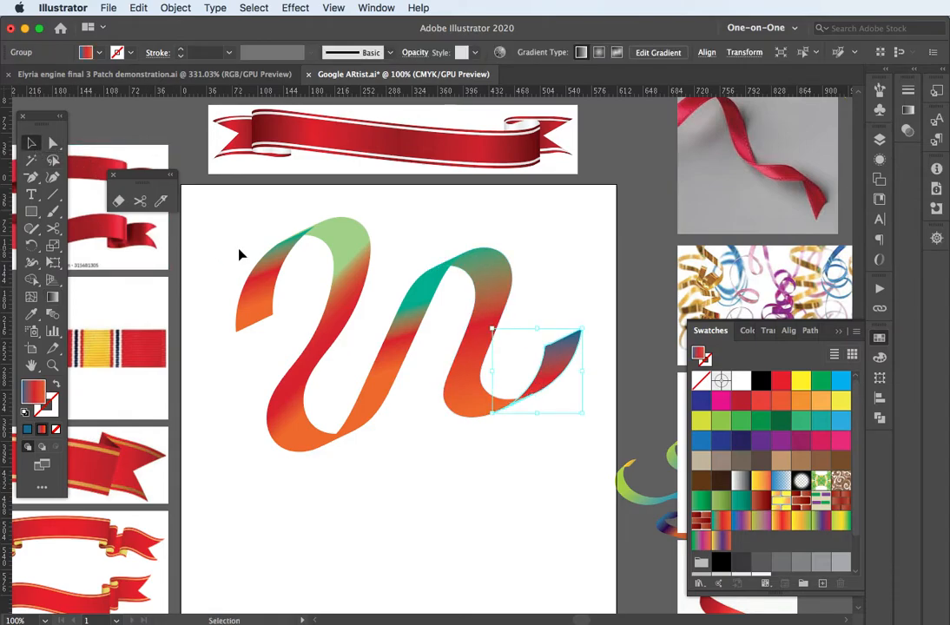
click(249, 249)
click(53, 211)
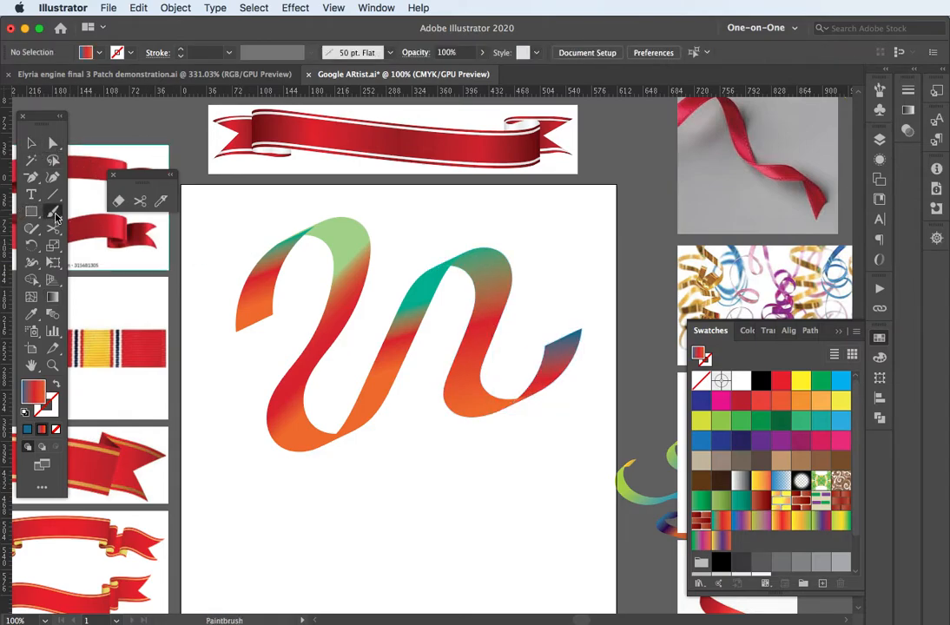
mouse_move(234, 560)
mouse_down()
mouse_move(340, 543)
mouse_move(443, 582)
mouse_move(508, 505)
mouse_move(542, 519)
mouse_up()
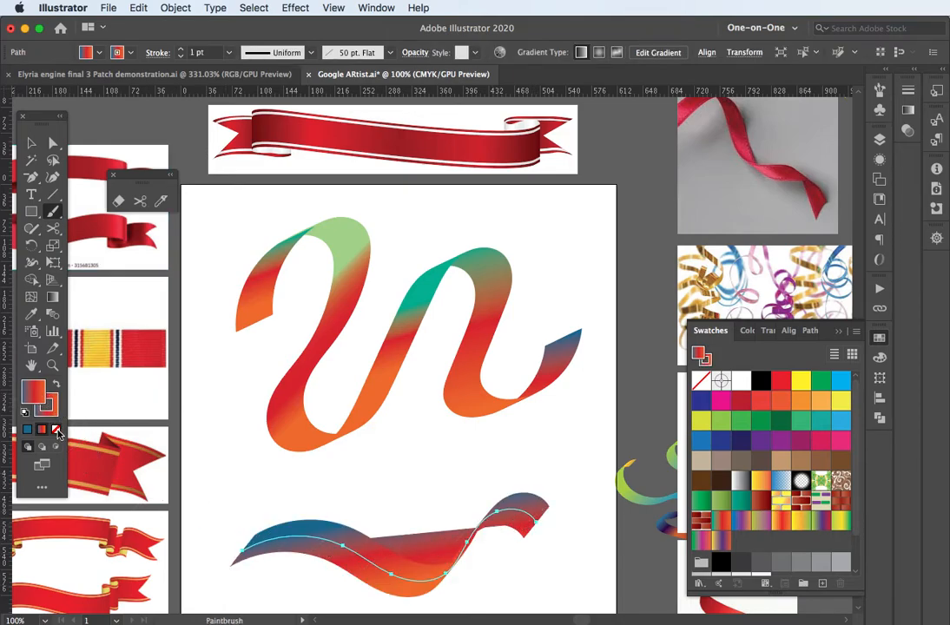
click(56, 431)
click(31, 143)
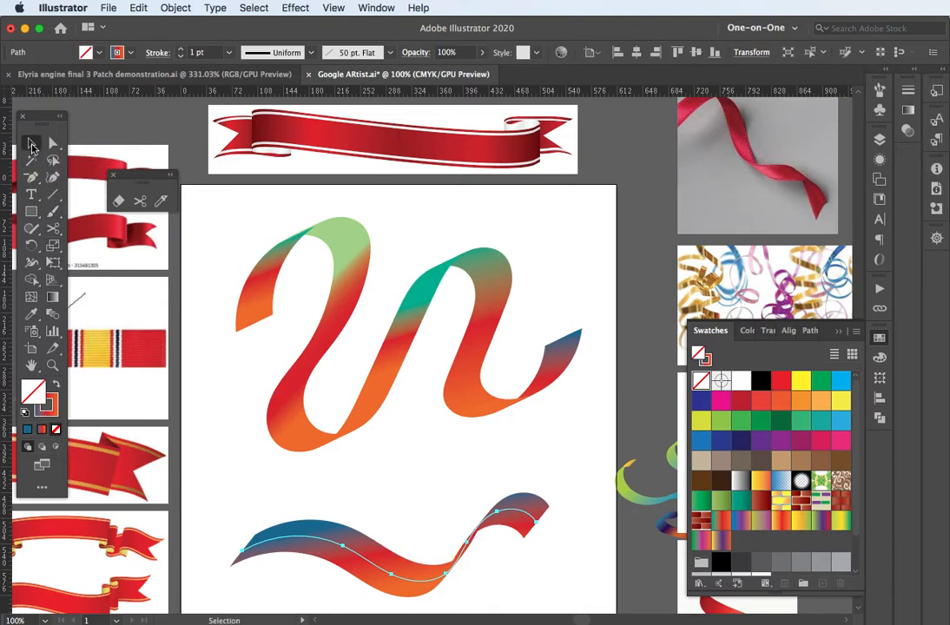
click(206, 455)
click(297, 543)
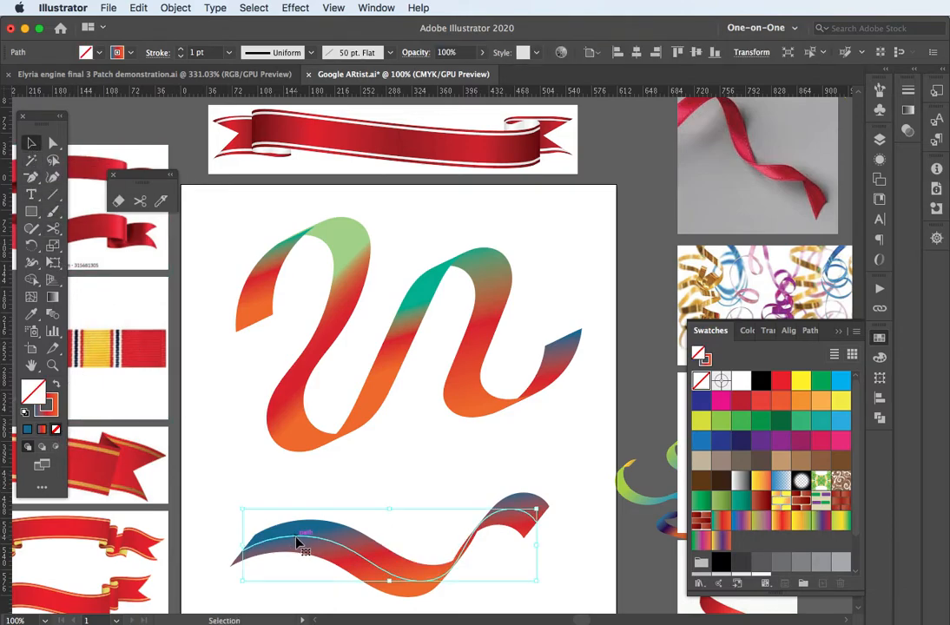
key(Delete)
Step: Select the whole ribbon group, undo an accidental move, and open the Appearance panel
click(330, 325)
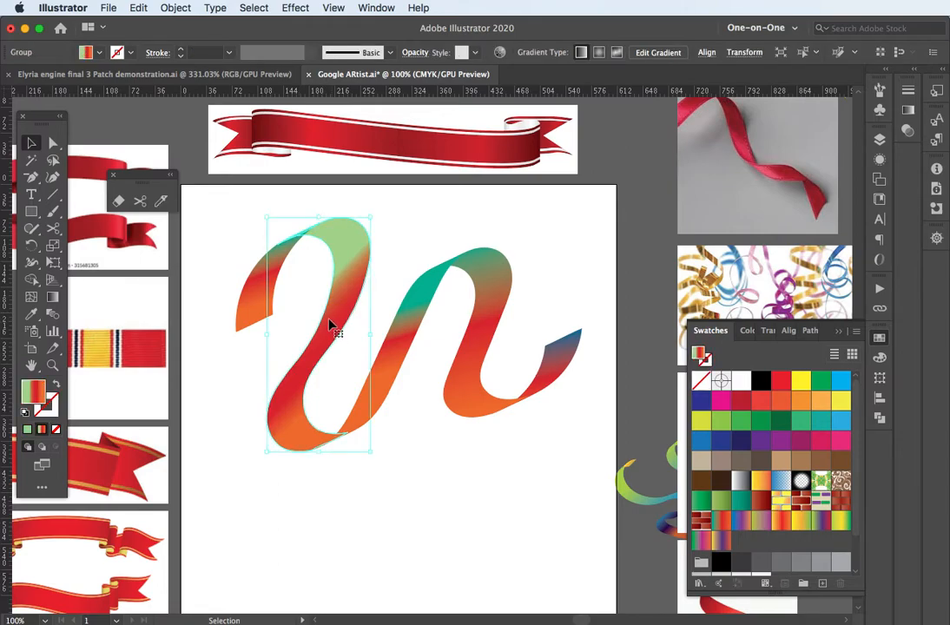
drag(225, 203, 589, 480)
click(590, 480)
click(490, 351)
drag(484, 333, 471, 375)
key(super+z)
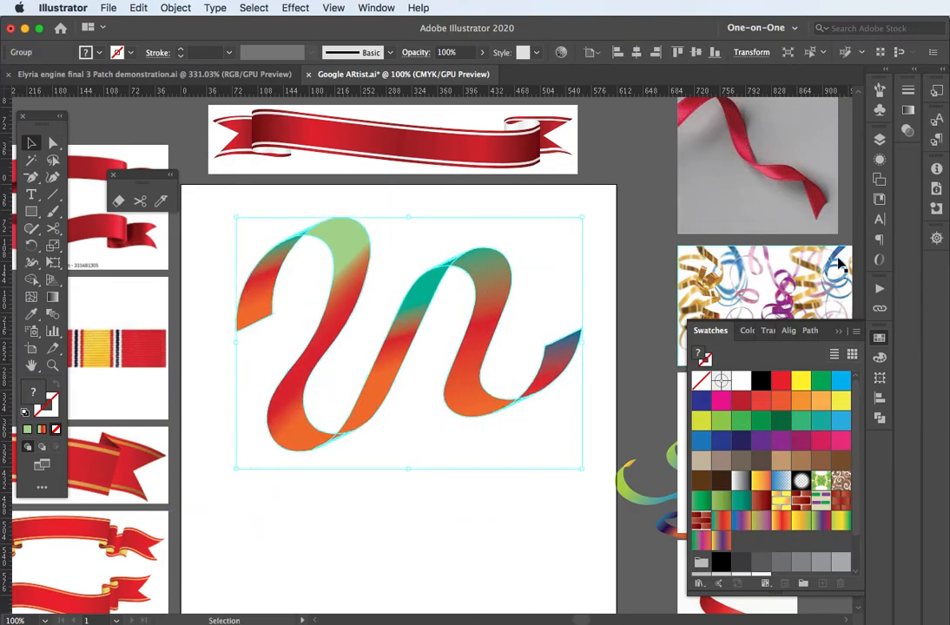
click(879, 161)
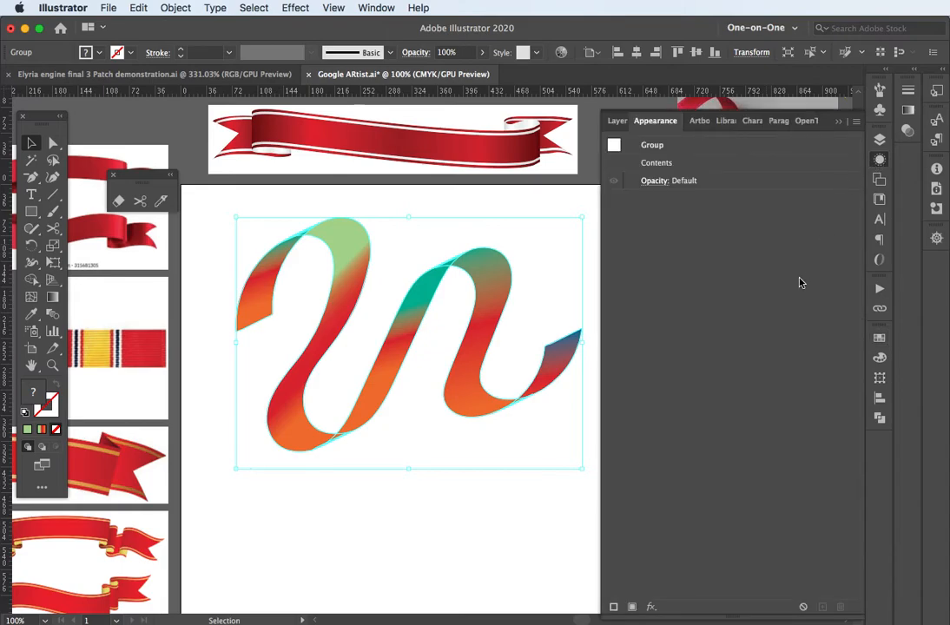
click(652, 607)
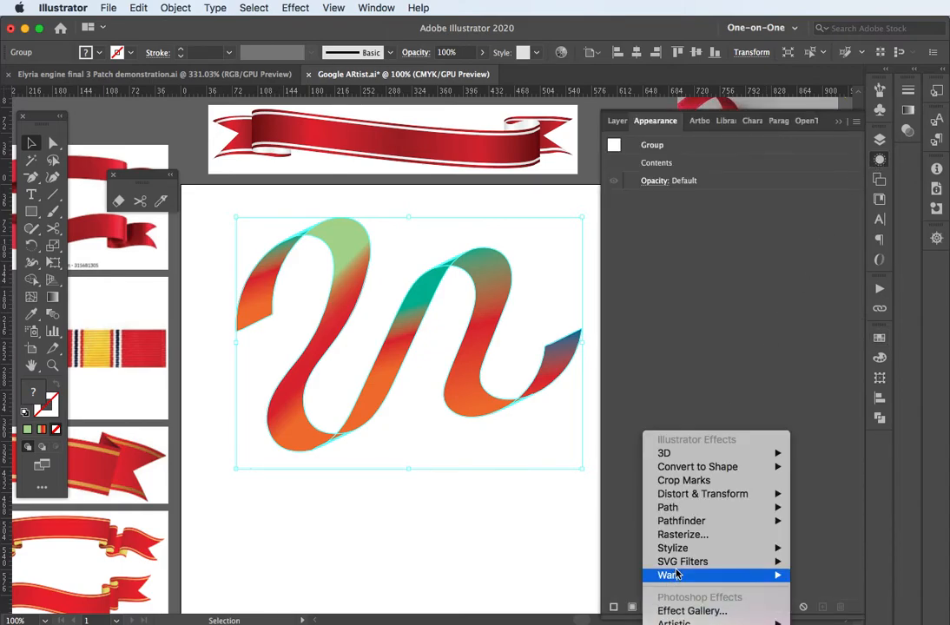
mouse_move(683, 553)
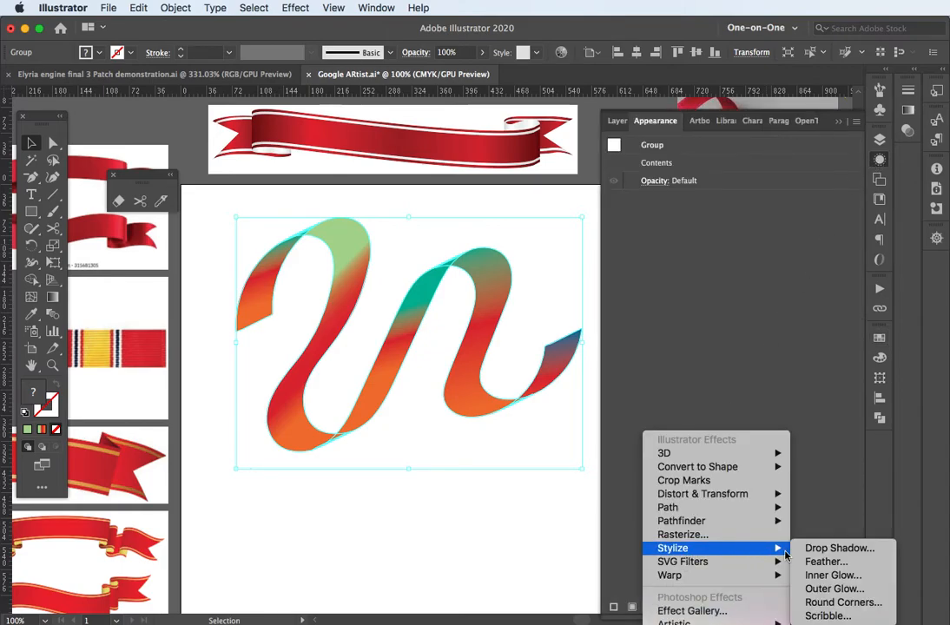
click(811, 550)
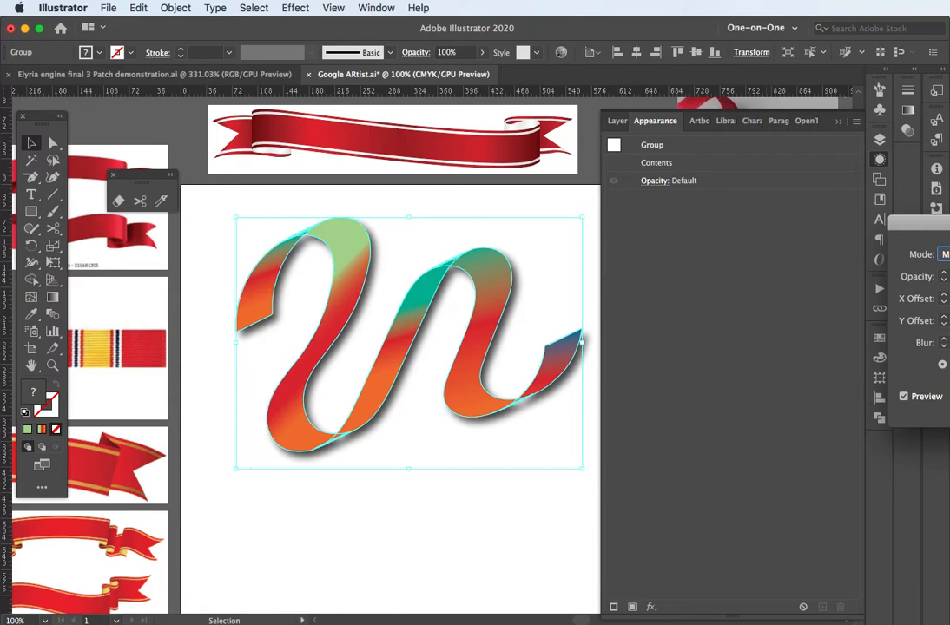
drag(920, 224, 693, 209)
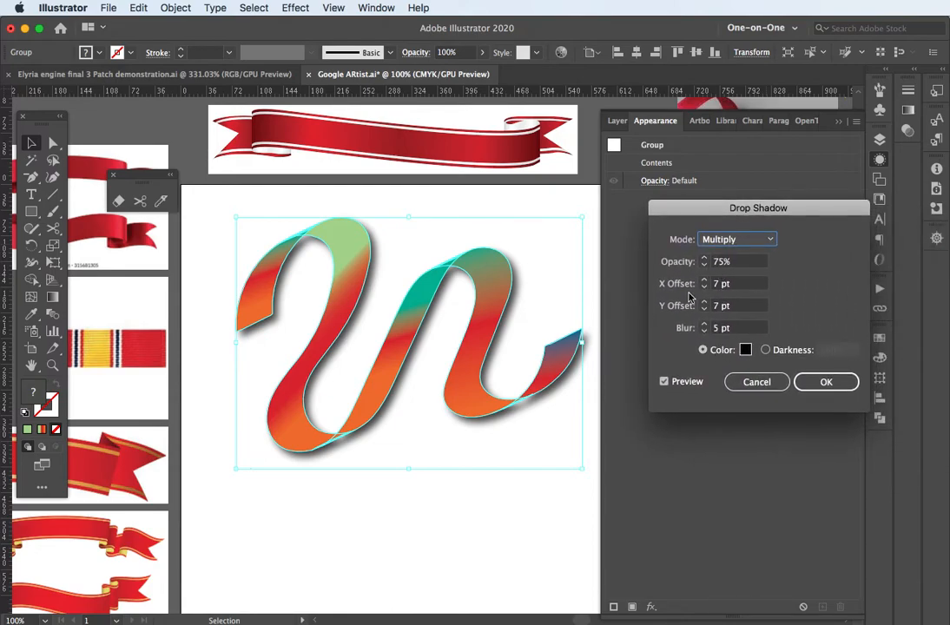
click(777, 386)
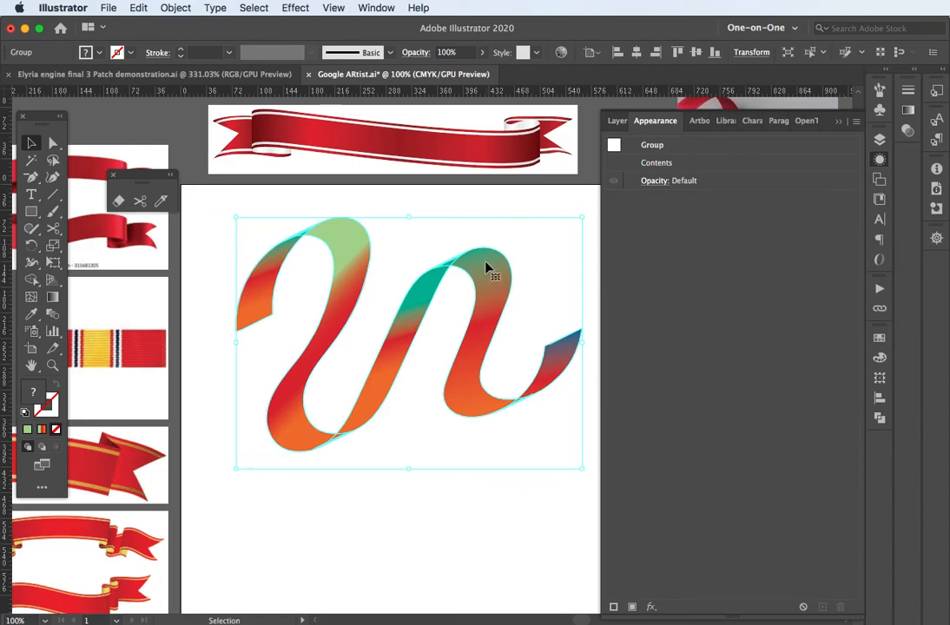
Step: Duplicate the ribbon group below the original and squash the copy vertically
alt+drag(486, 268, 547, 322)
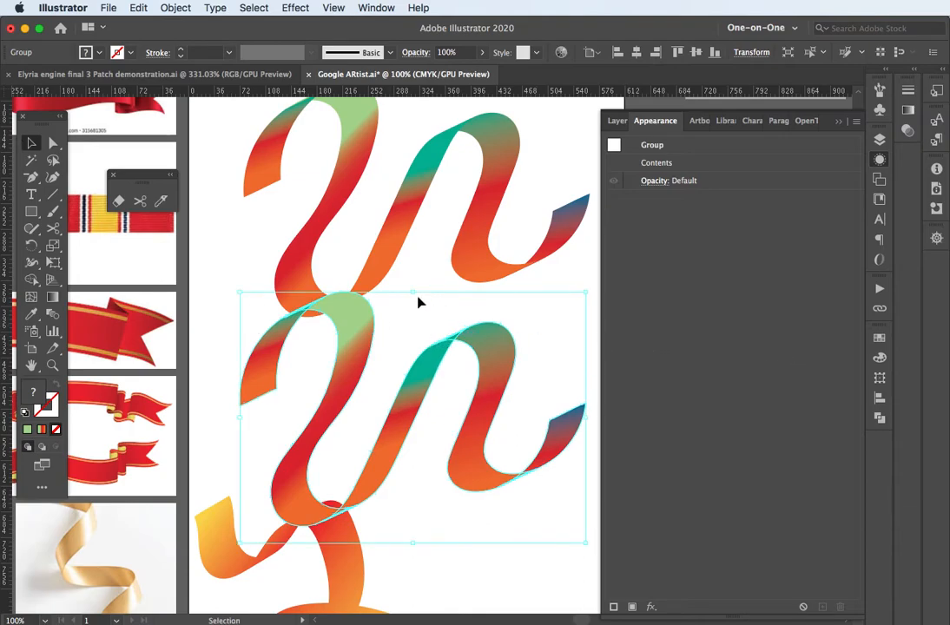
drag(414, 294, 417, 384)
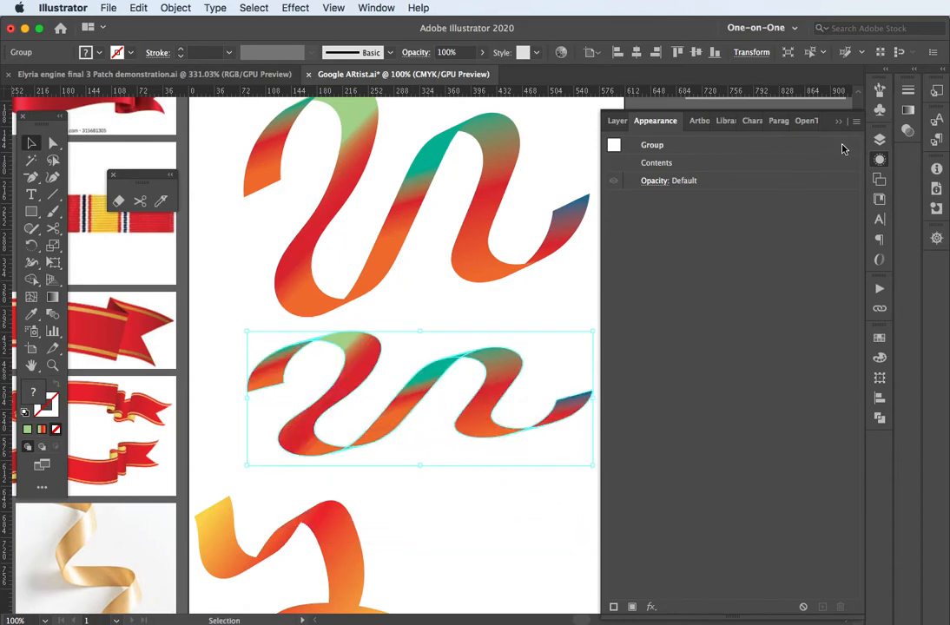
click(377, 8)
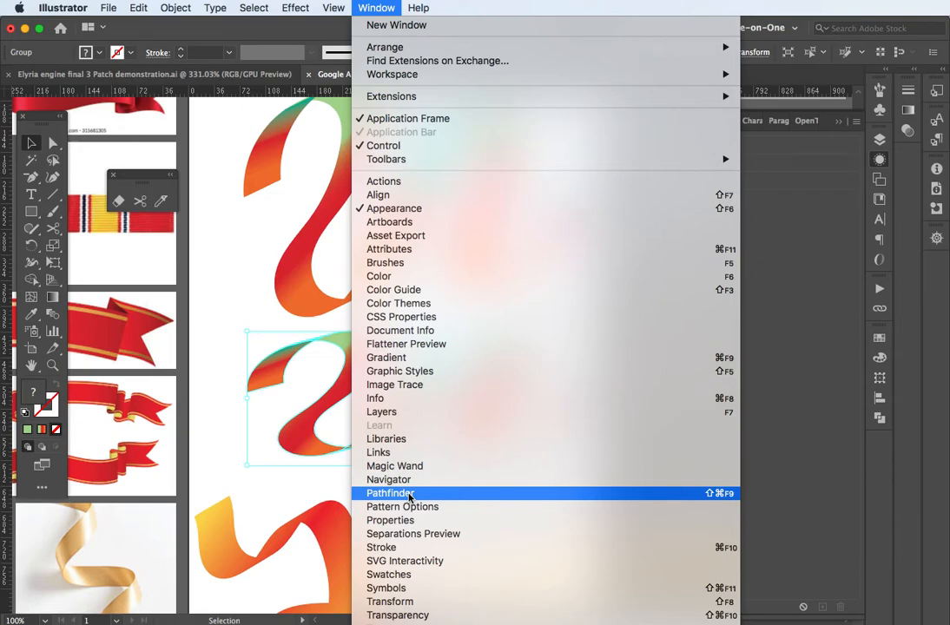
Step: Unite the copy's pieces with Pathfinder, fill it 50% grey (K=50), and flatten it further
click(410, 495)
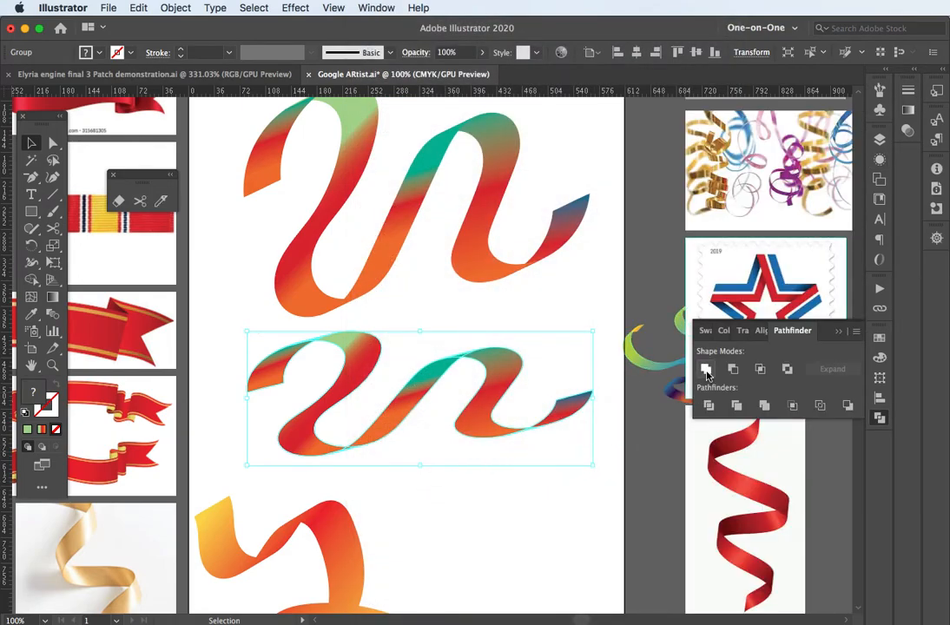
click(706, 370)
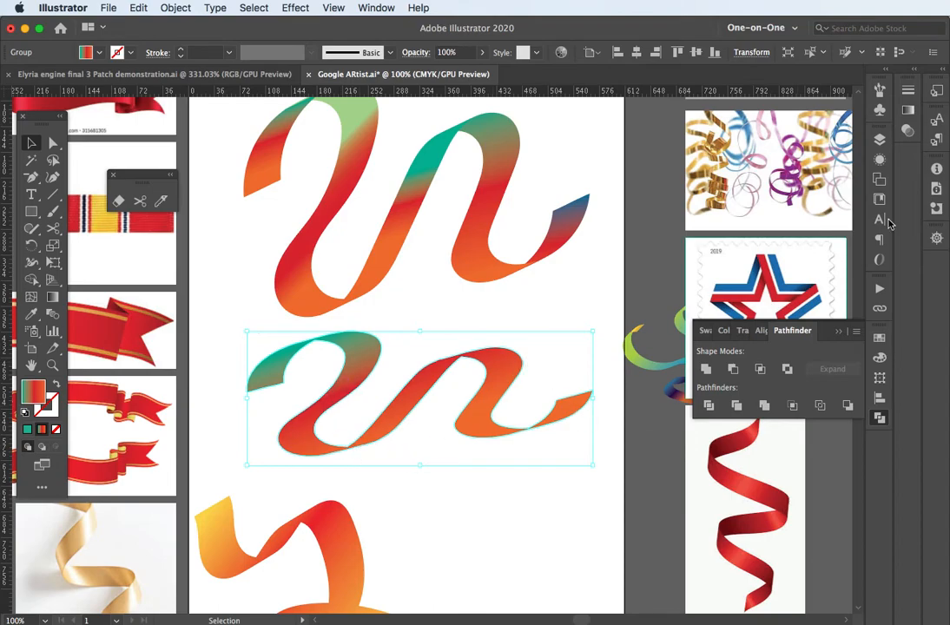
click(880, 340)
click(822, 562)
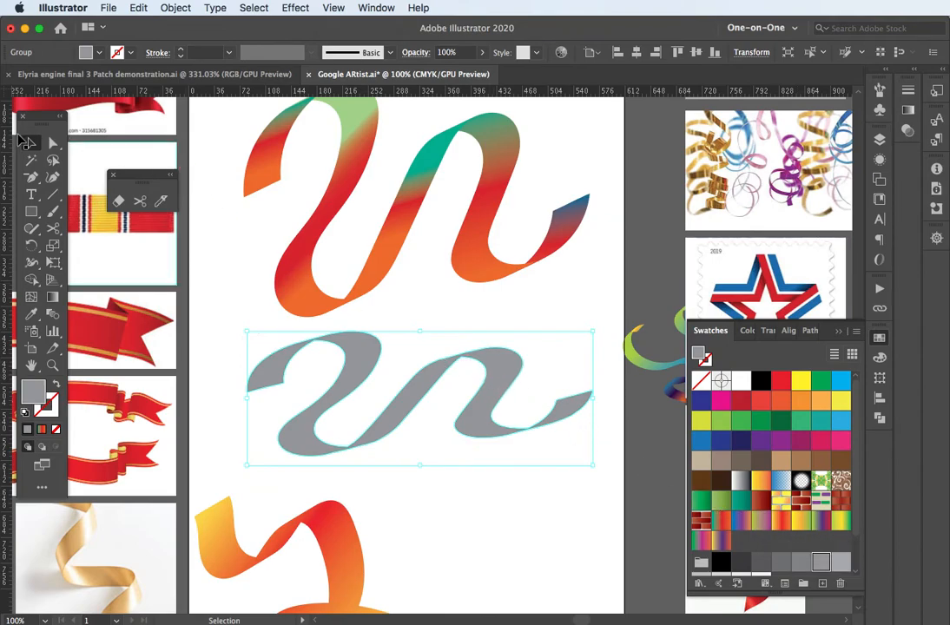
drag(423, 333, 416, 362)
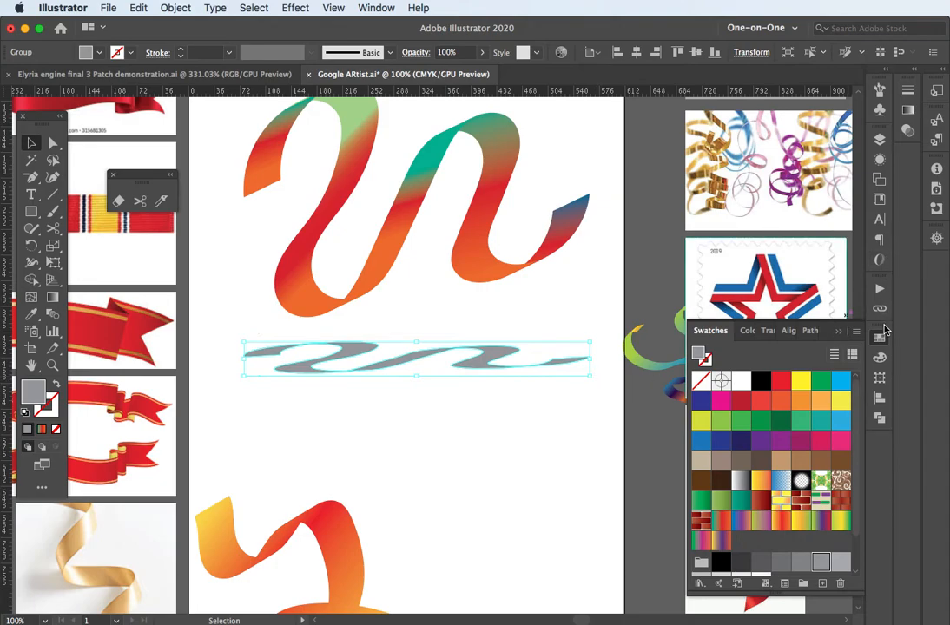
Step: Add a Gaussian Blur effect with radius 9 to the grey band
click(880, 162)
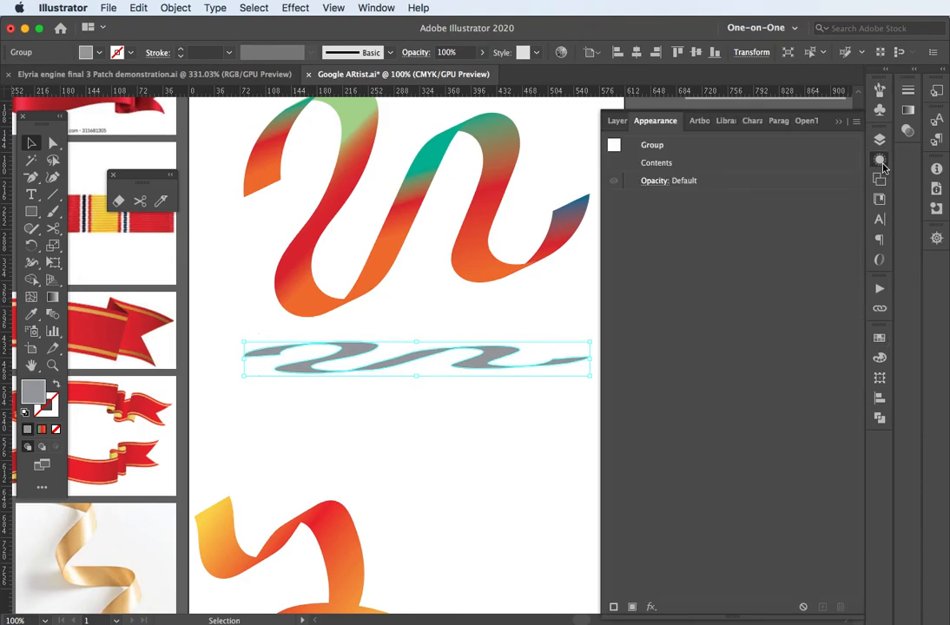
click(651, 607)
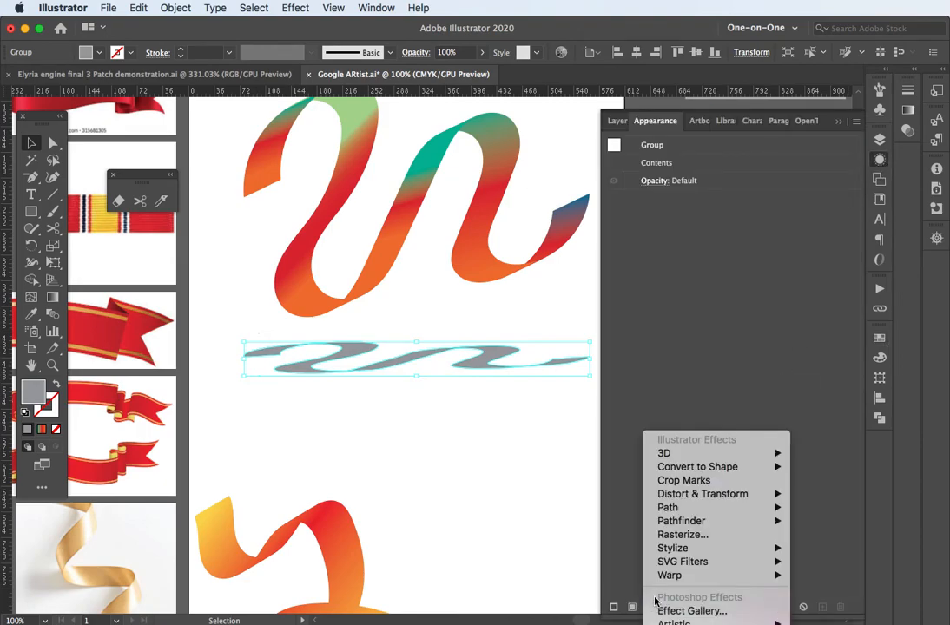
mouse_move(700, 549)
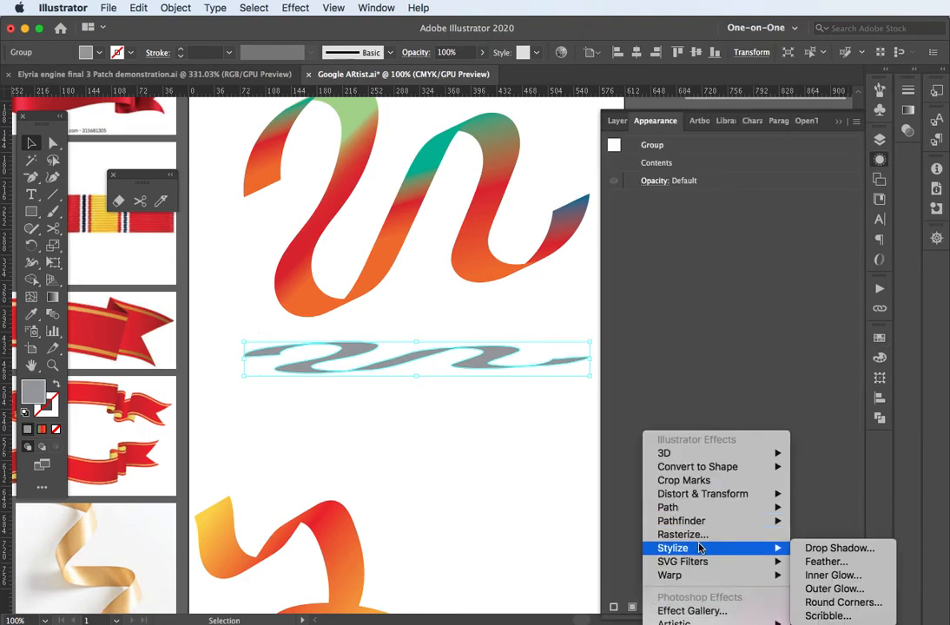
mouse_move(696, 622)
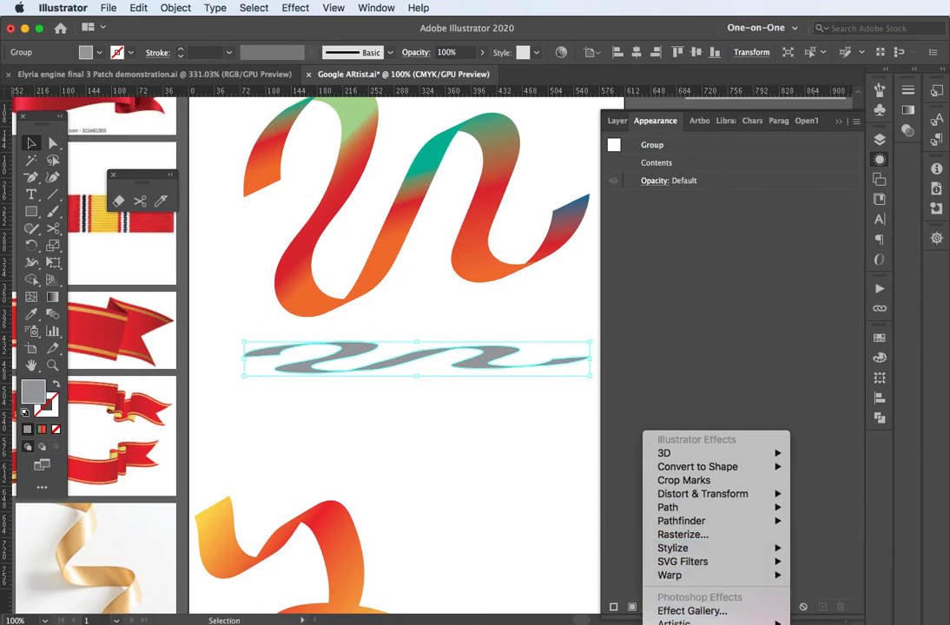
click(806, 624)
drag(577, 344, 741, 265)
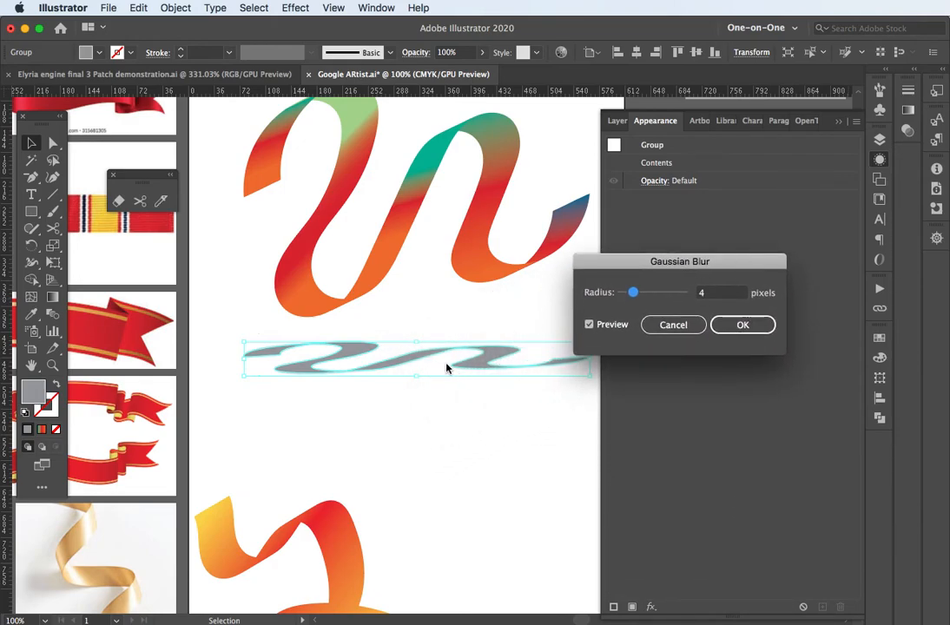
click(725, 292)
key(Up)
key(Up)
key(Up)
key(Up)
key(Up)
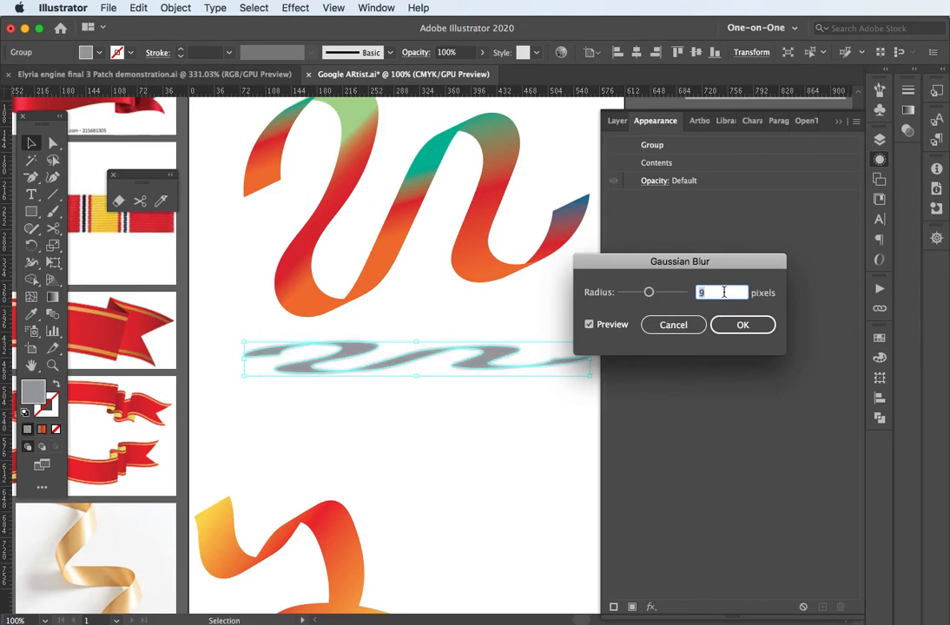
click(729, 325)
scroll(435, 366, up, 2)
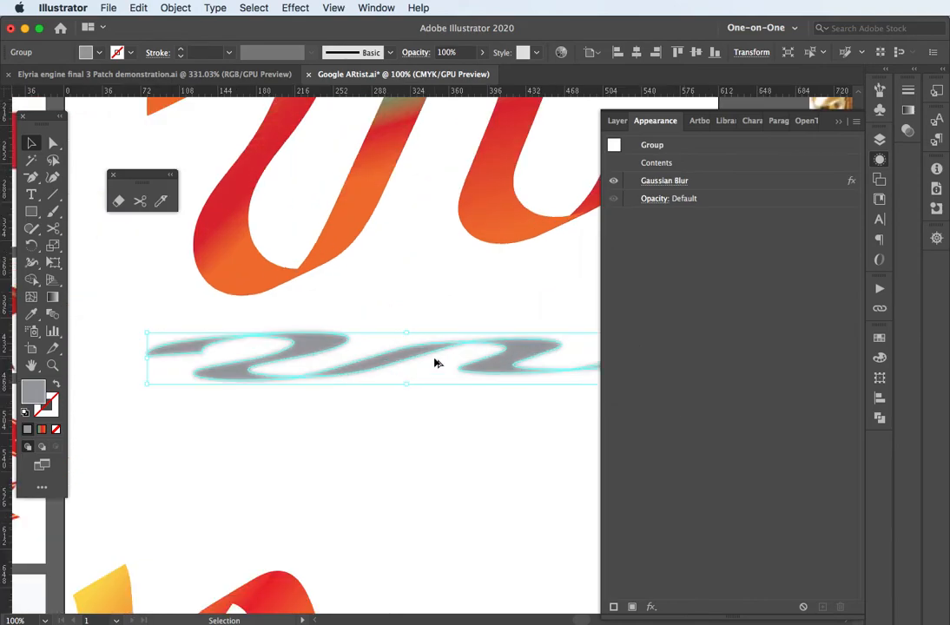
click(363, 435)
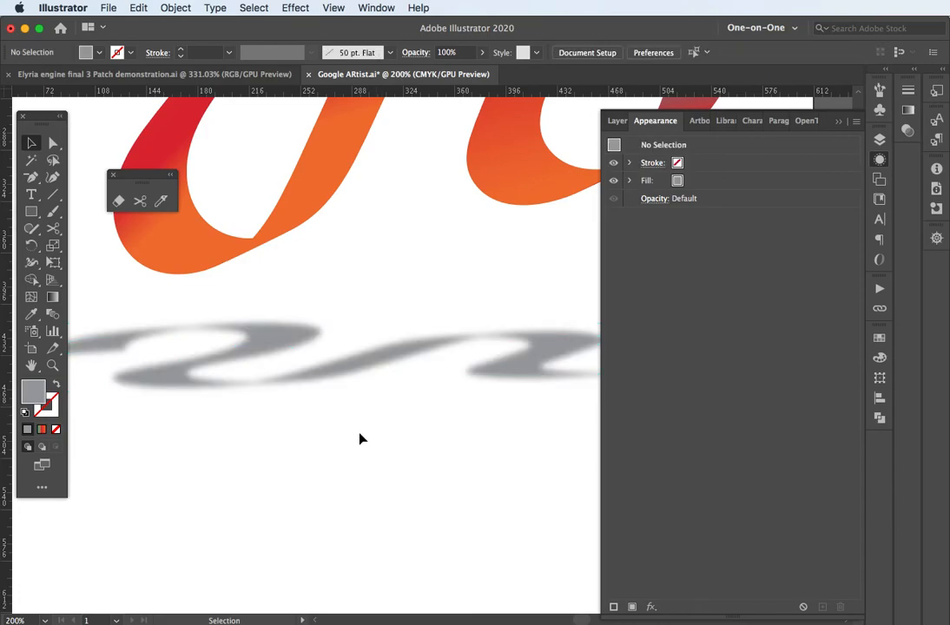
Step: Lower the shadow's opacity to 87% and deselect to preview it
click(390, 347)
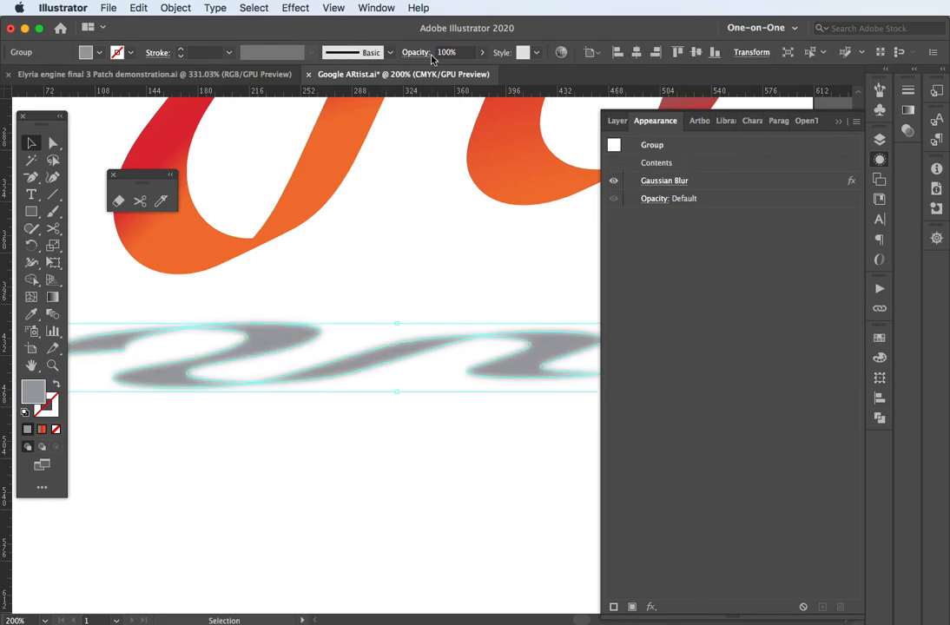
click(467, 50)
key(Down)
key(Down)
key(Down)
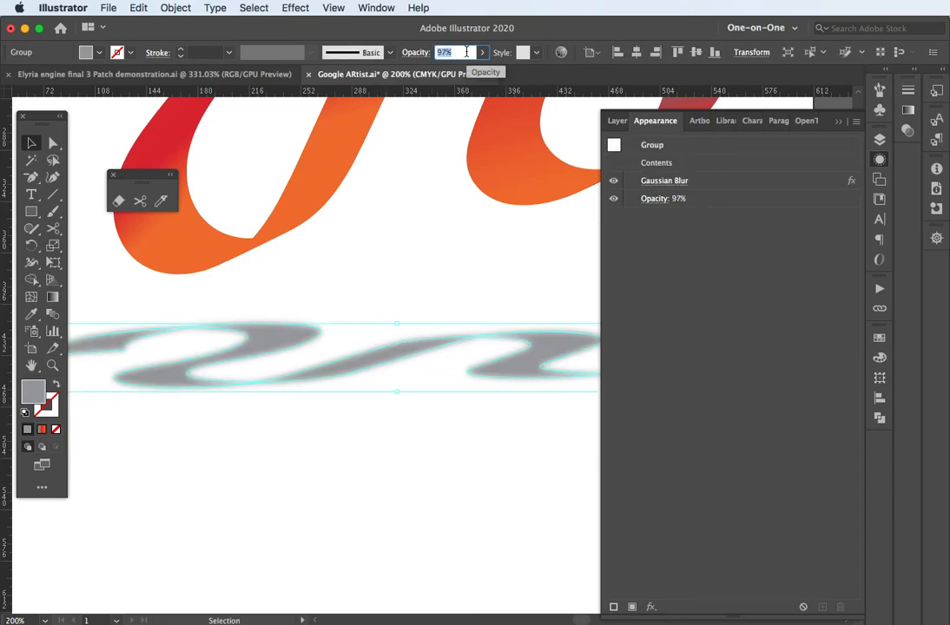
key(Down)
key(Down)
key(Down)
key(Down)
key(Down)
key(Down)
key(Down)
key(Down)
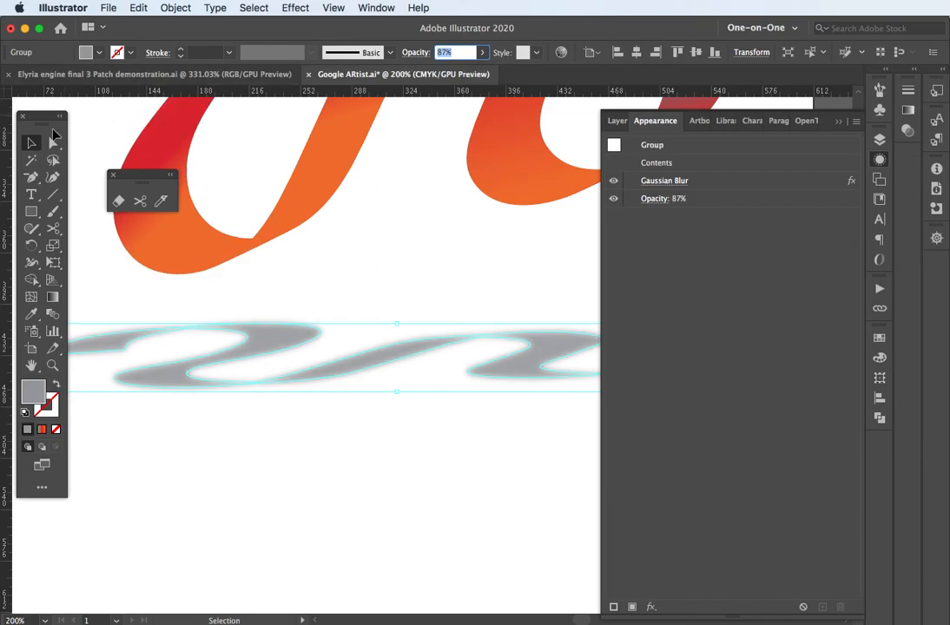
click(30, 145)
click(253, 473)
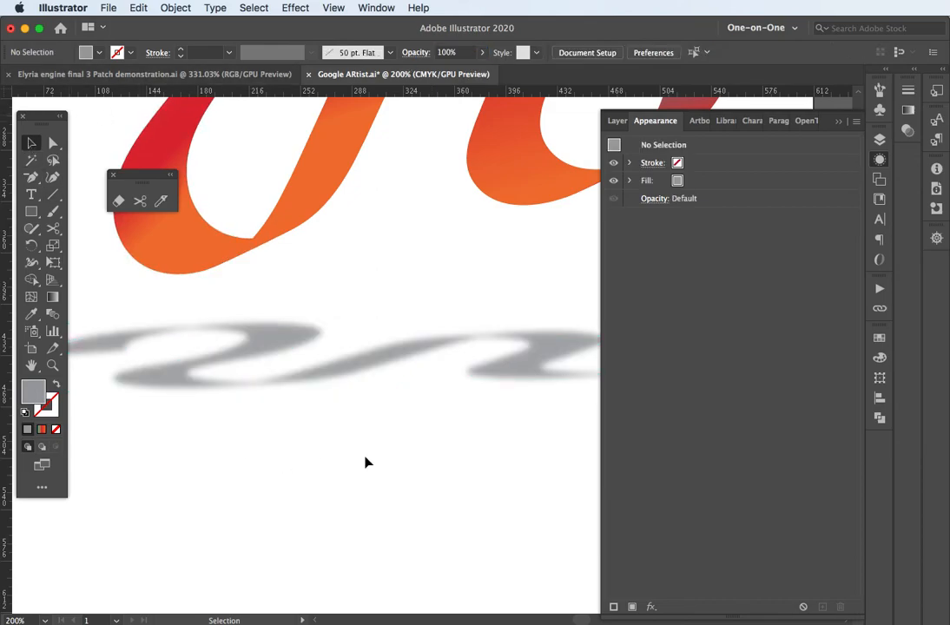
Step: Hide all panels with Tab, then zoom to 150% and pan to inspect the ribbon and shadow
key(super+0)
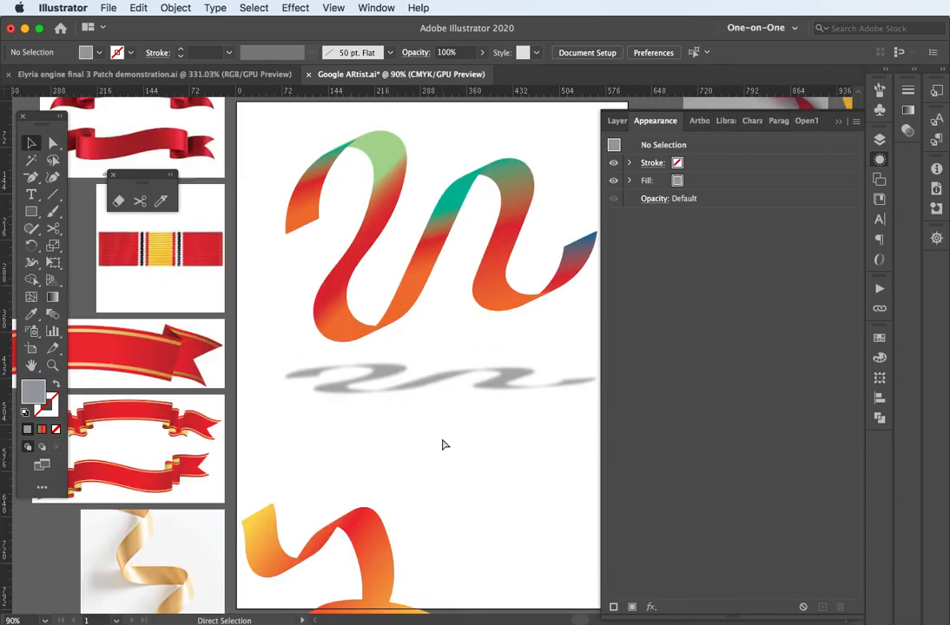
key(Tab)
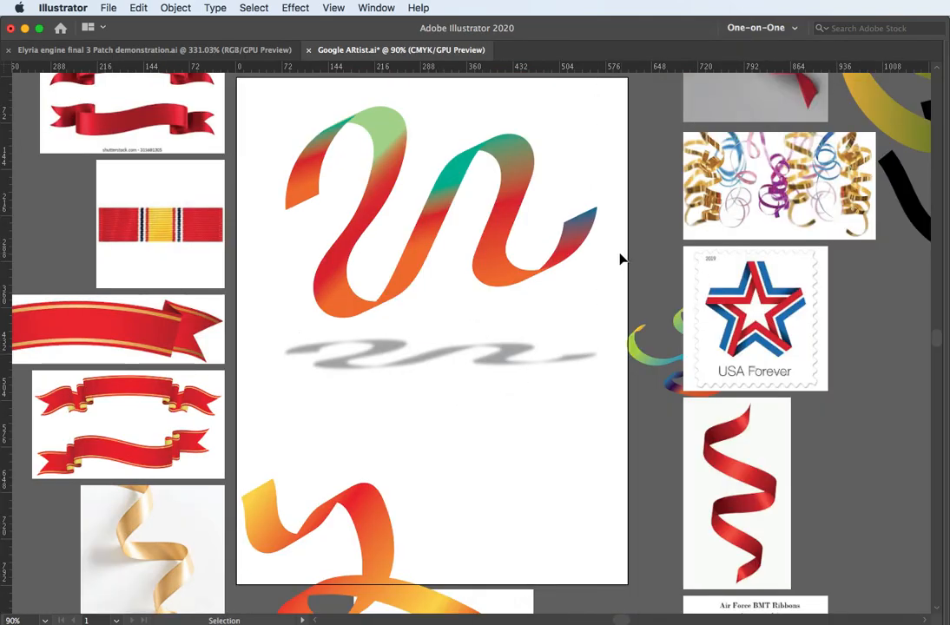
key(super+equal)
key(super+equal)
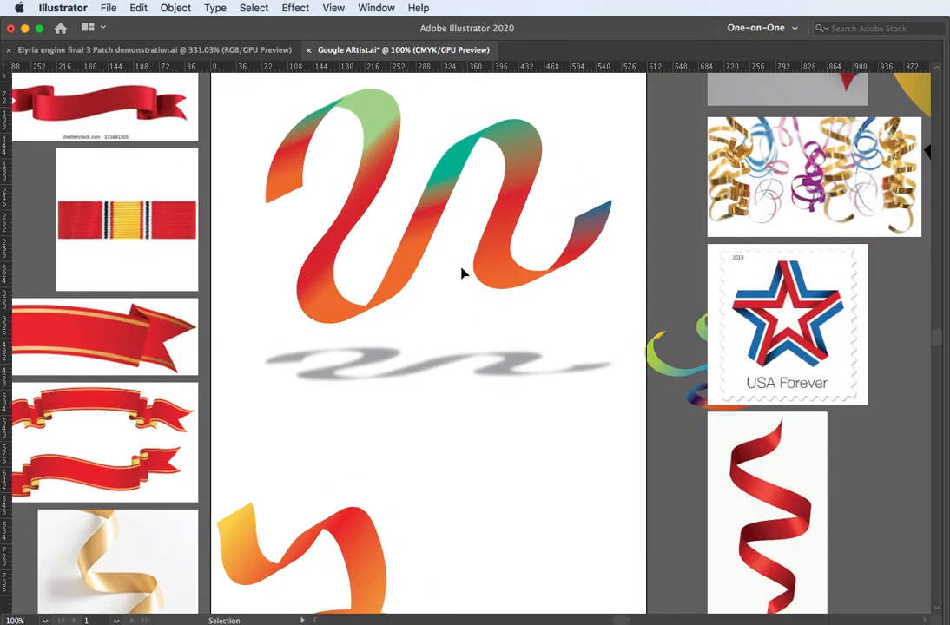
drag(452, 219, 511, 324)
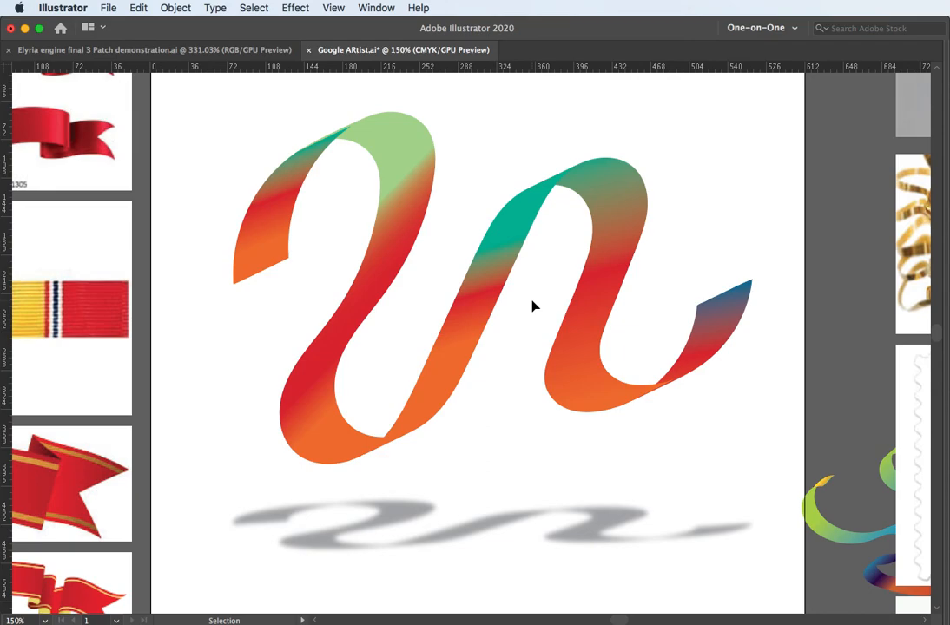
scroll(535, 306, down, 2)
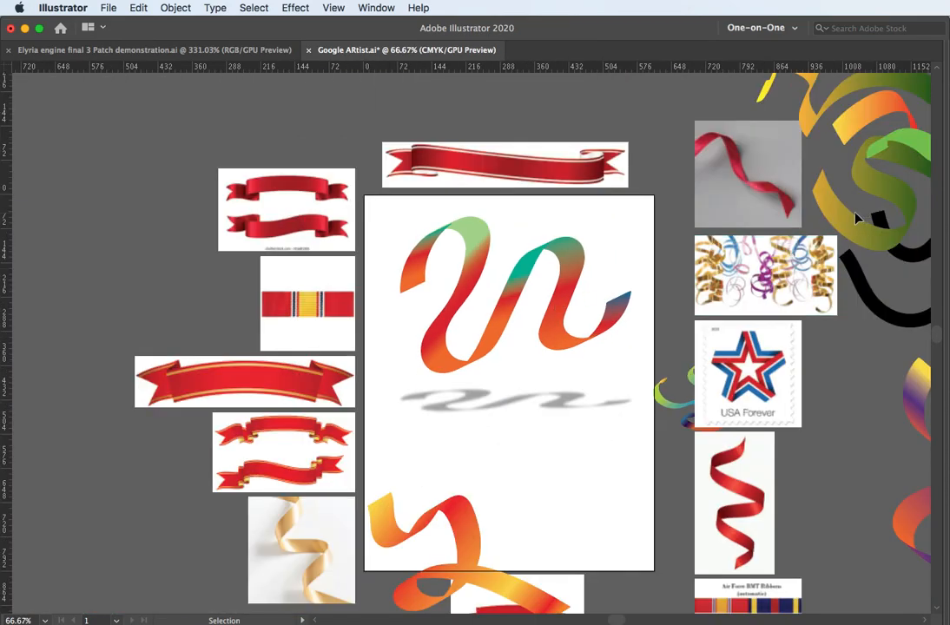
scroll(528, 283, up, 2)
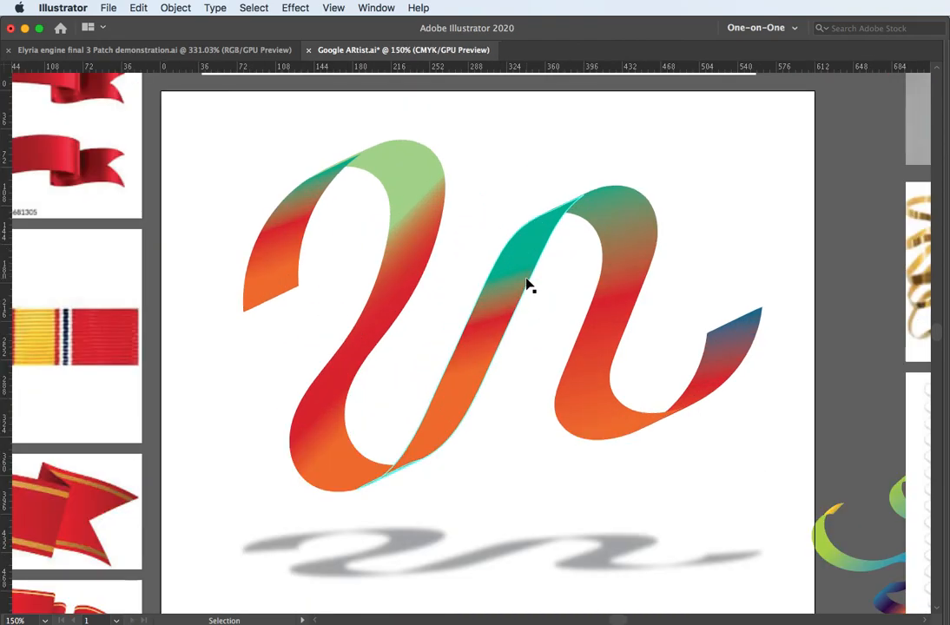
scroll(516, 256, down, 1)
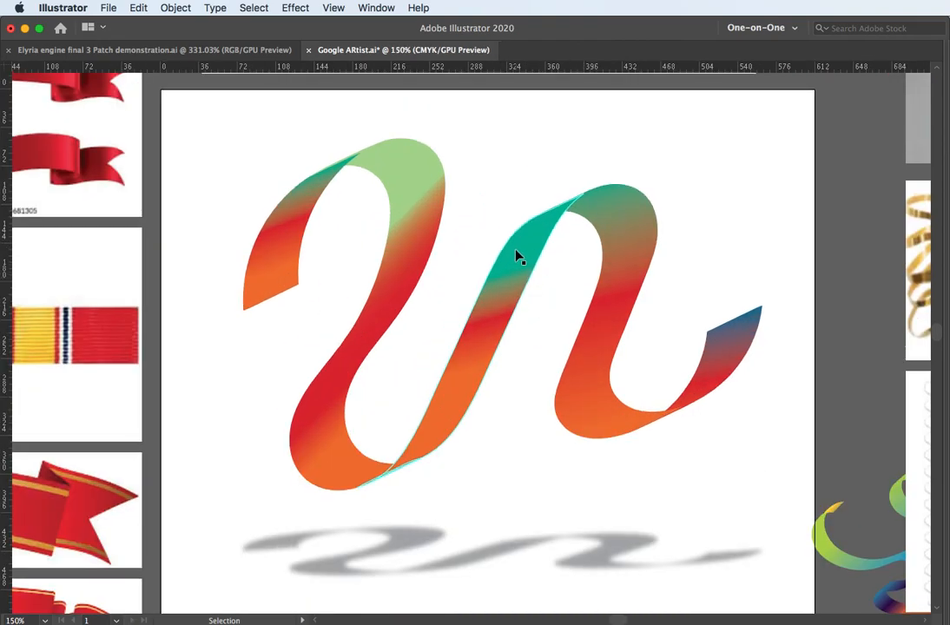